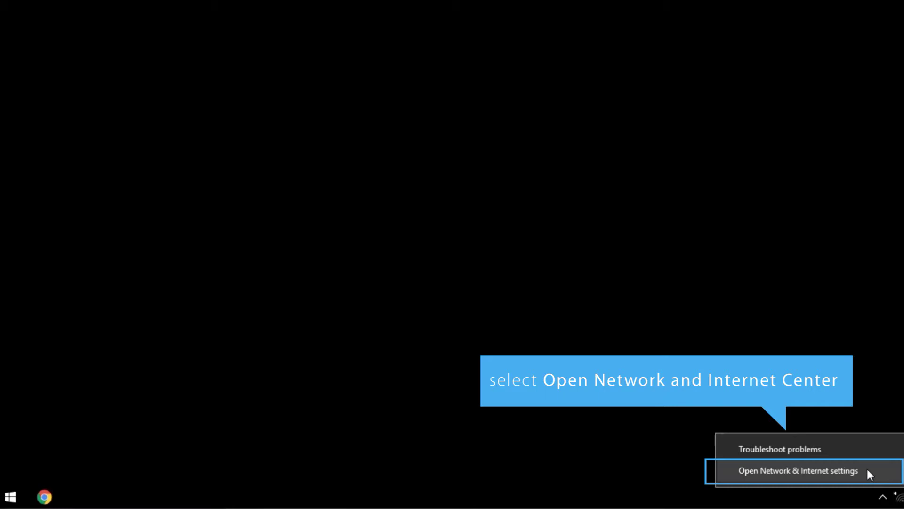
Step: Open Network & Internet settings from the system-tray network icon
{"action": "left_click", "coordinate": [867, 470]}
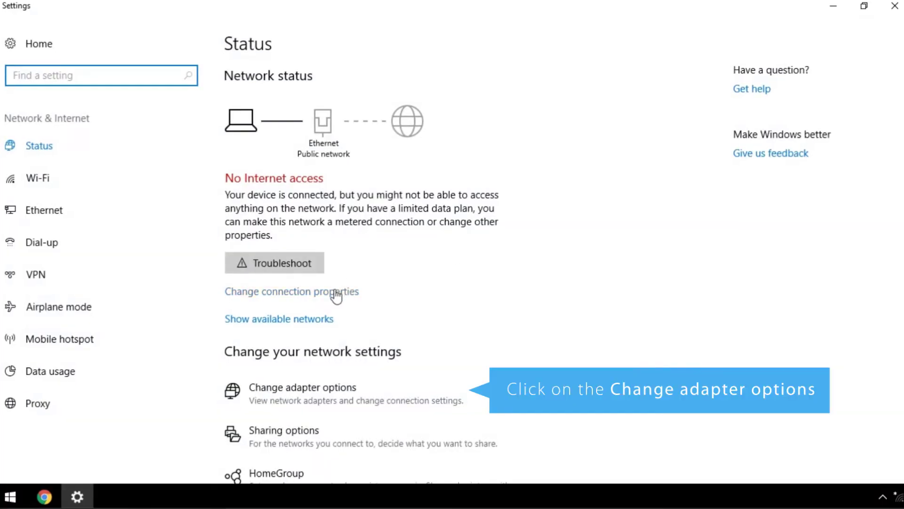
Step: Give the Ethernet adapter static IPv4 10.90.90.101 with mask 255.0.0.0
{"action": "left_click", "coordinate": [306, 390]}
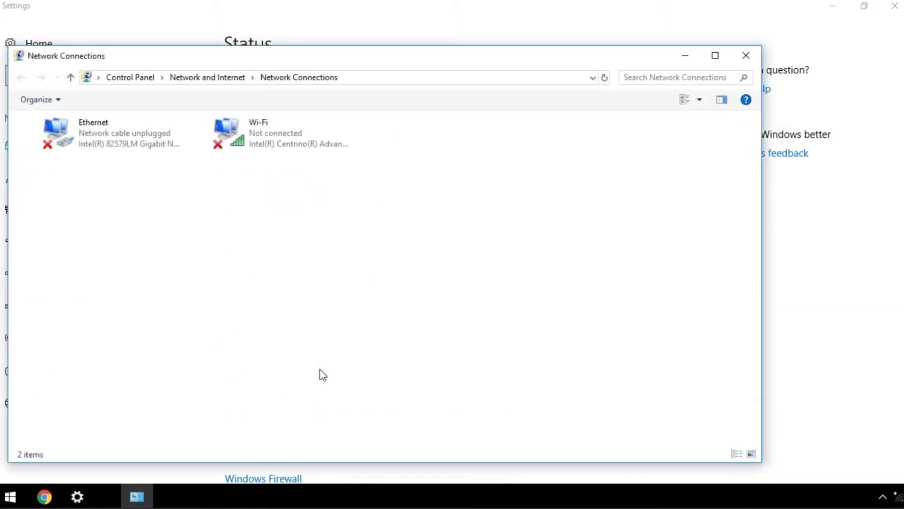
{"action": "left_click", "coordinate": [125, 135]}
{"action": "right_click", "coordinate": [124, 132]}
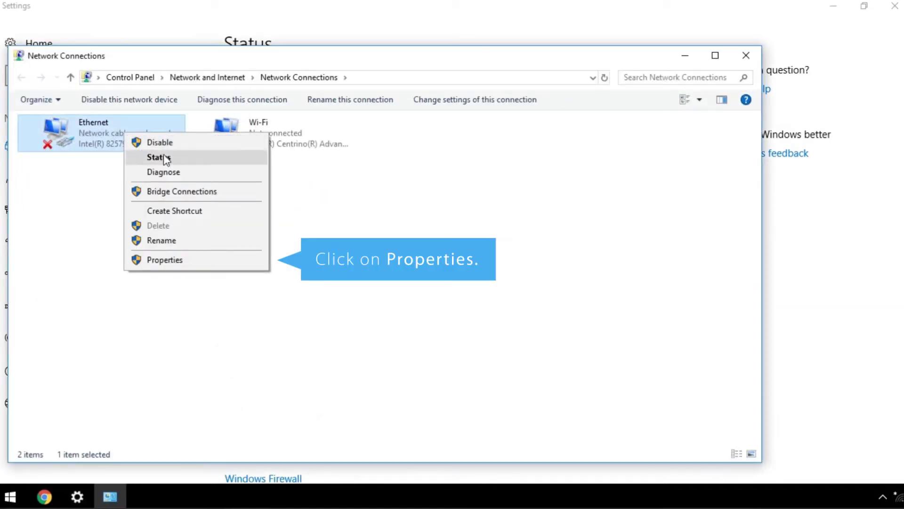
{"action": "left_click", "coordinate": [165, 257]}
{"action": "left_click", "coordinate": [162, 254]}
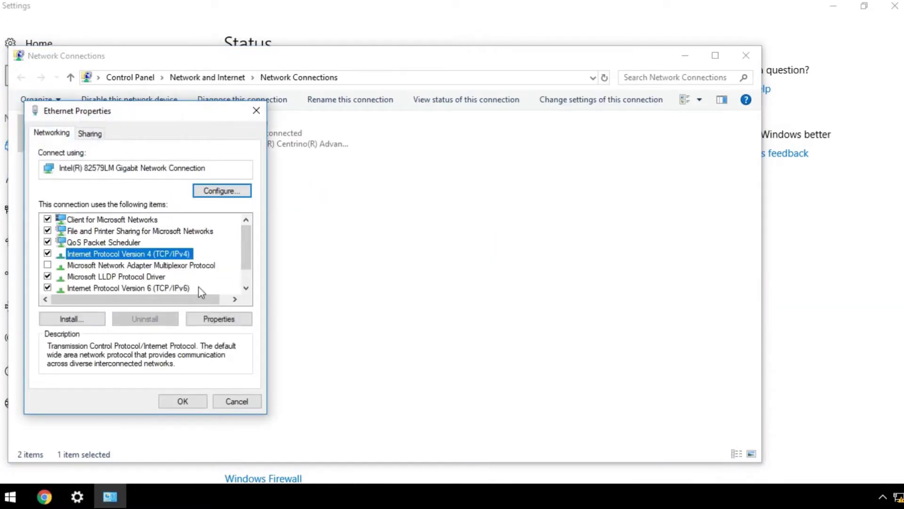
{"action": "left_click", "coordinate": [217, 320]}
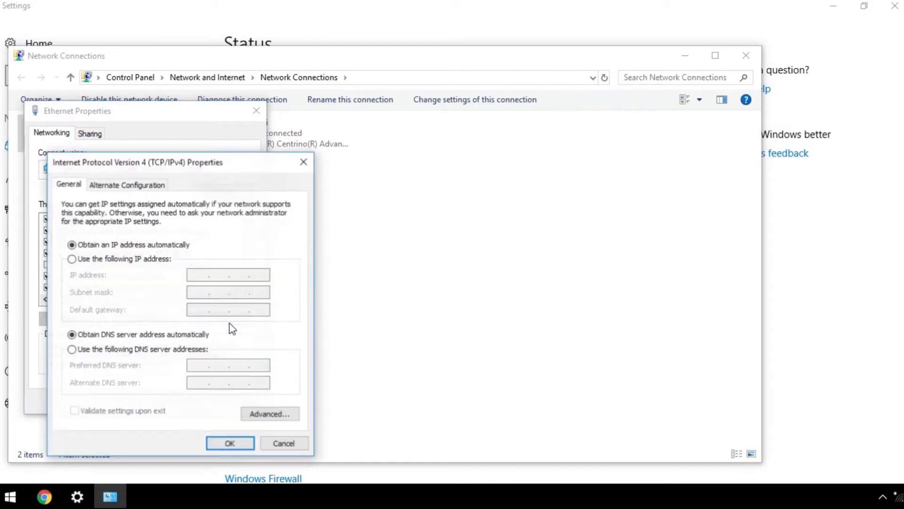
{"action": "left_click", "coordinate": [161, 259]}
{"action": "type", "text": "10 . "}
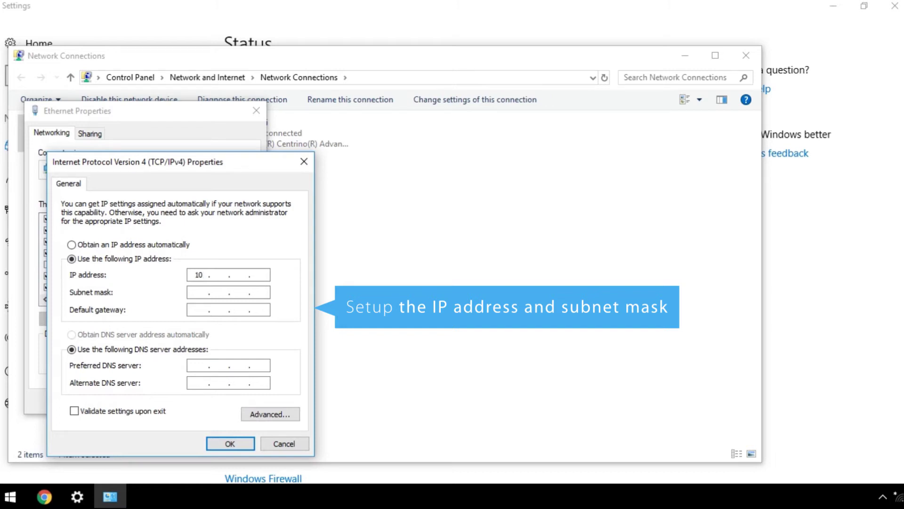
{"action": "type", "text": "90 . 90 "}
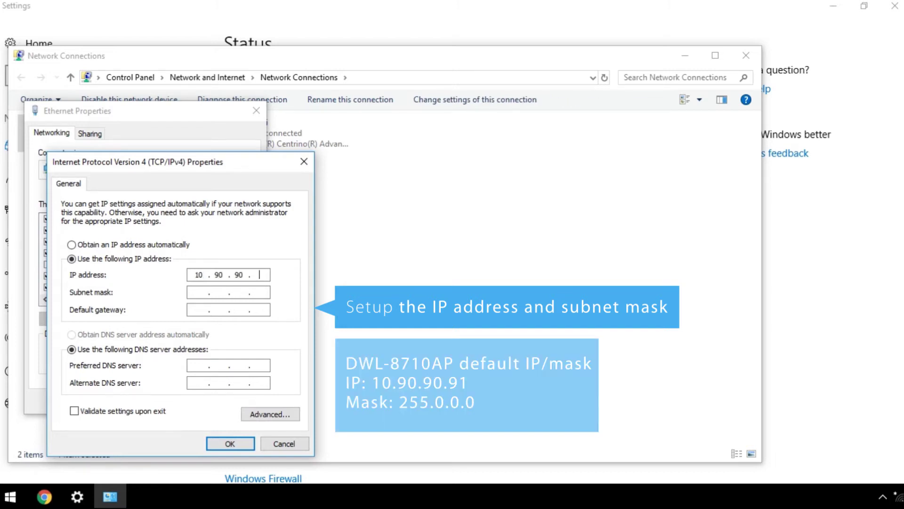
{"action": "type", "text": ". 101"}
{"action": "left_click", "coordinate": [258, 293]}
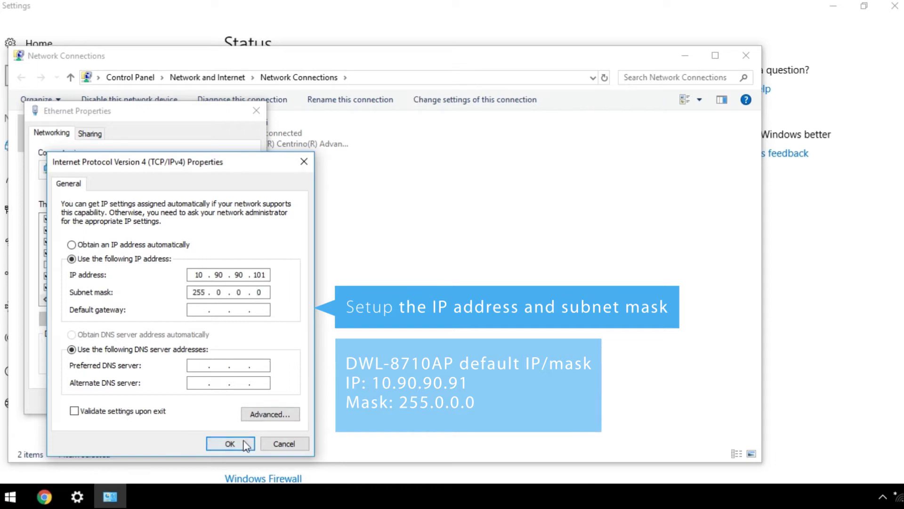
{"action": "left_click", "coordinate": [231, 442]}
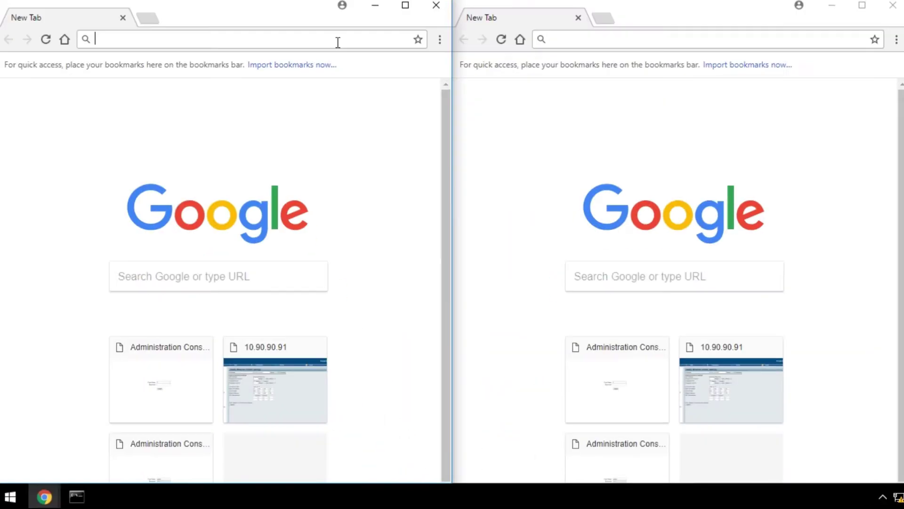
Step: Log in as admin to the access point at 10.90.90.91
{"action": "type", "text": "10.90.90.91"}
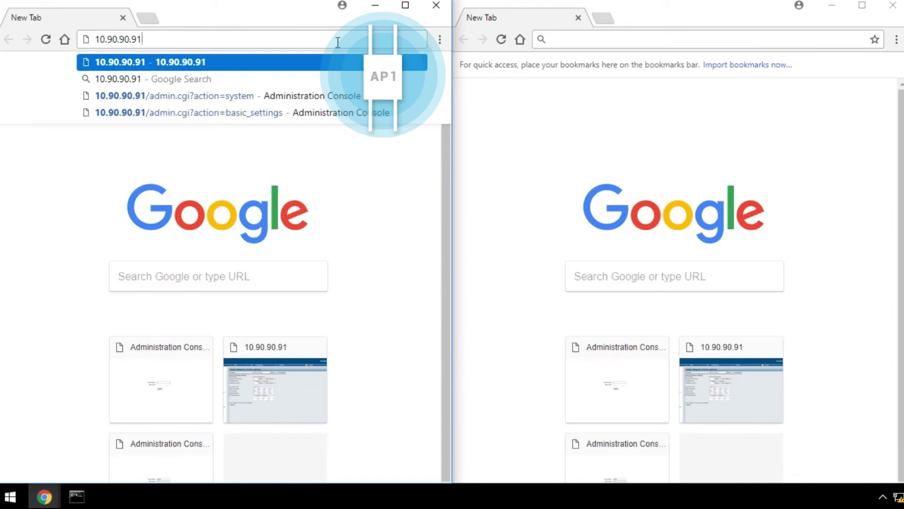
{"action": "key", "text": "Return"}
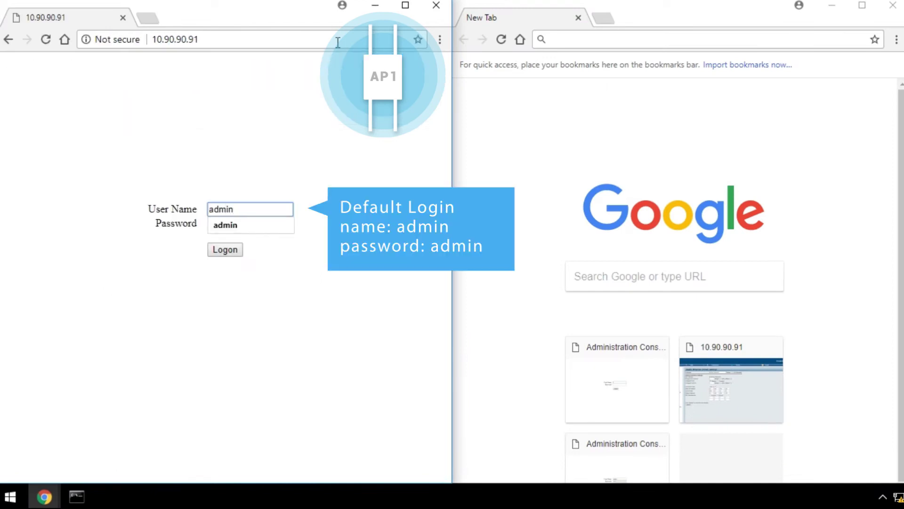
{"action": "key", "text": "Tab"}
{"action": "key", "text": "Return"}
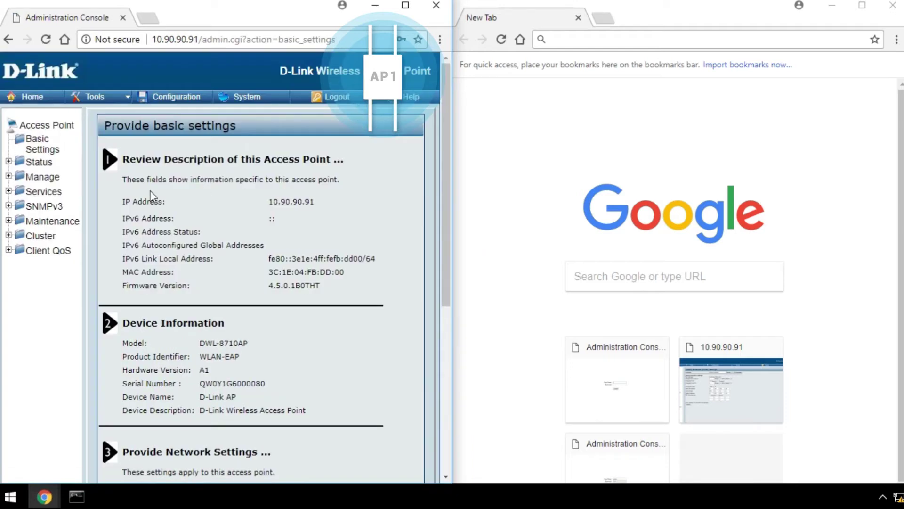
Step: Set the AP's Ethernet to static IP 10.90.90.10, gateway 10.90.90.20, and save
{"action": "left_click", "coordinate": [47, 178]}
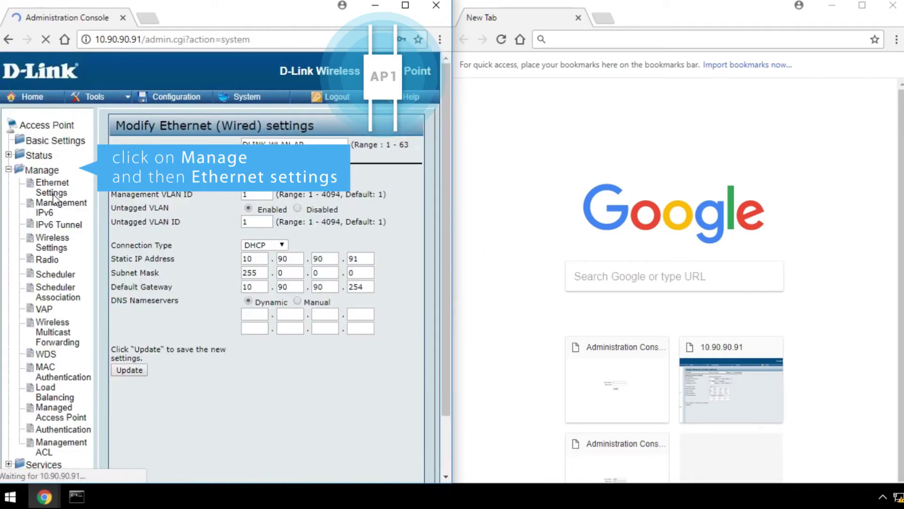
{"action": "left_click", "coordinate": [274, 244]}
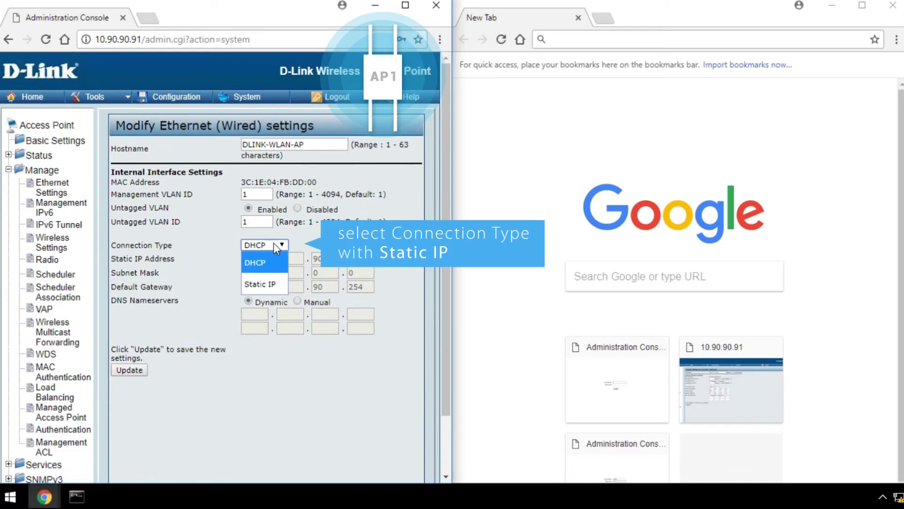
{"action": "left_click", "coordinate": [266, 284]}
{"action": "left_click_drag", "start_coordinate": [363, 259], "coordinate": [345, 259]}
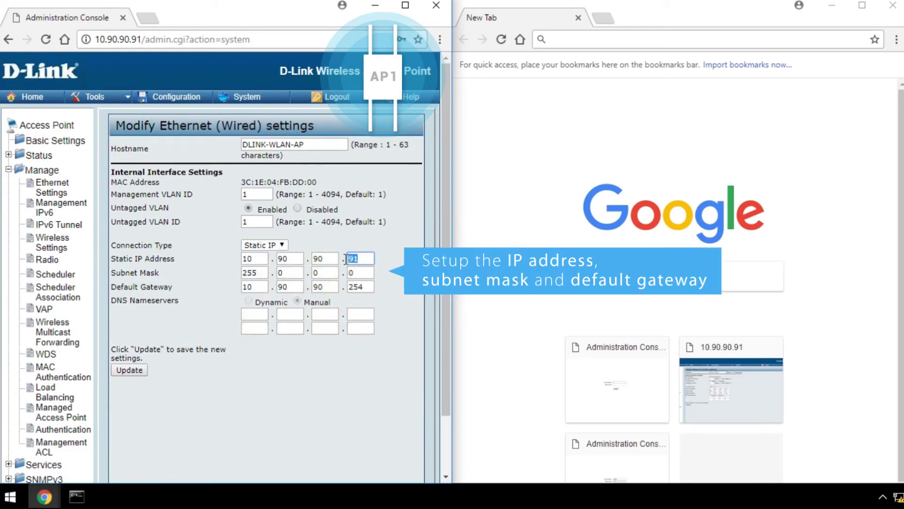
{"action": "type", "text": "10"}
{"action": "left_click_drag", "start_coordinate": [370, 287], "coordinate": [340, 288]}
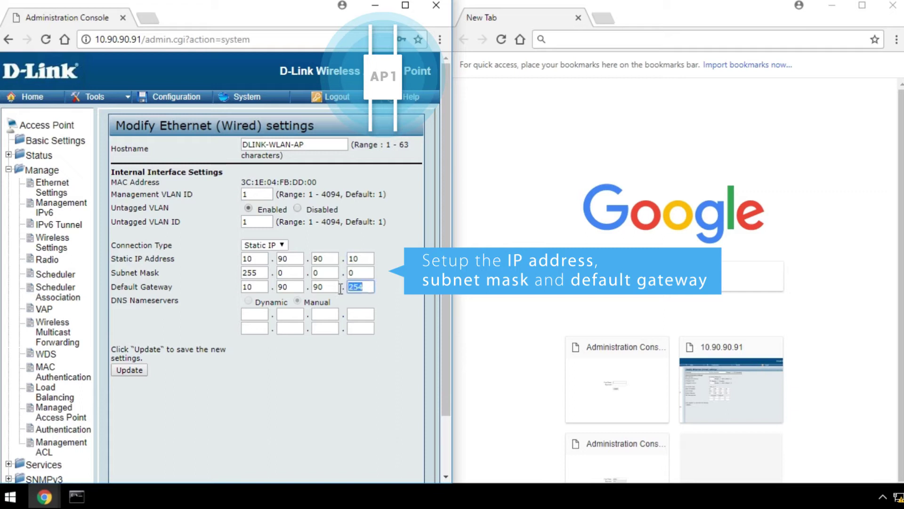
{"action": "type", "text": "20"}
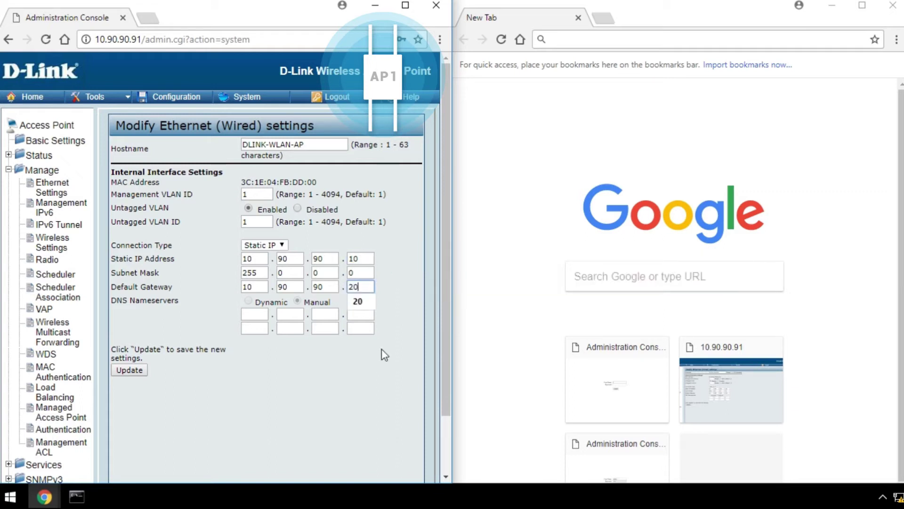
{"action": "left_click", "coordinate": [130, 370]}
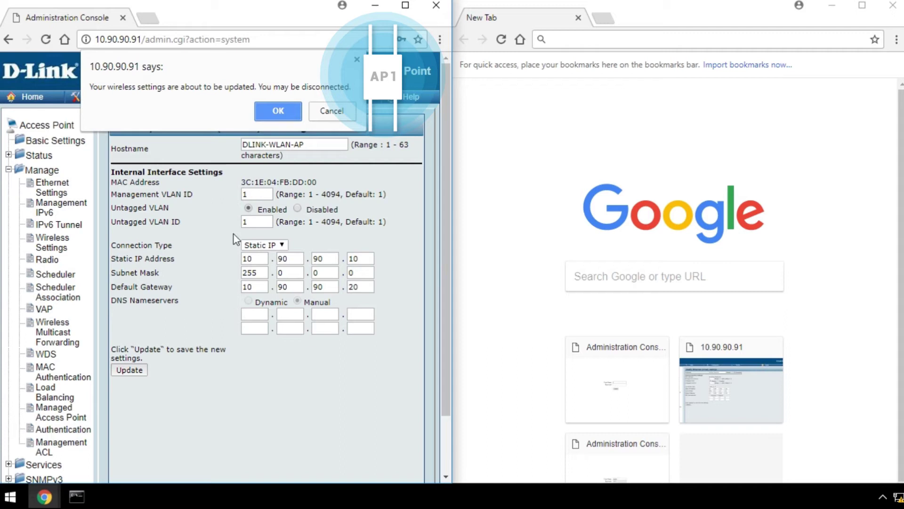
{"action": "left_click", "coordinate": [269, 111]}
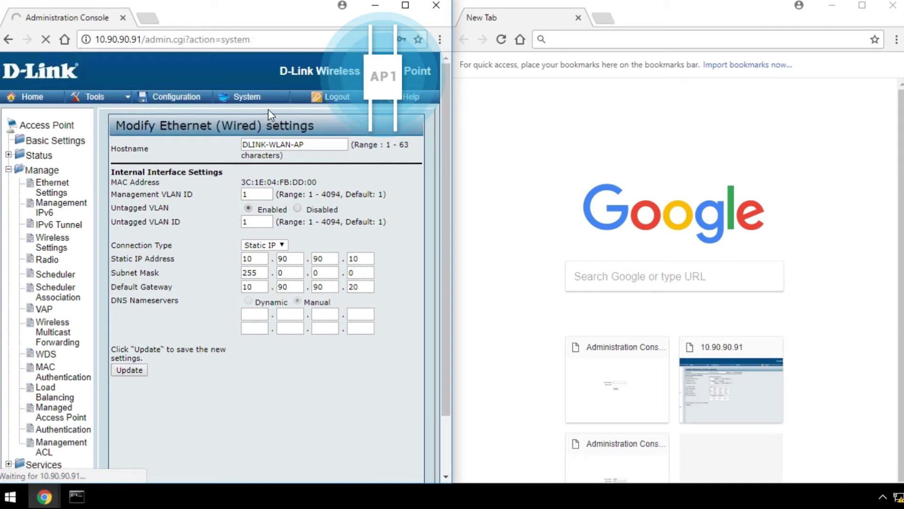
Step: Log in to the second access point at 10.90.90.91 in the second browser window
{"action": "left_click", "coordinate": [644, 40]}
{"action": "type", "text": "10"}
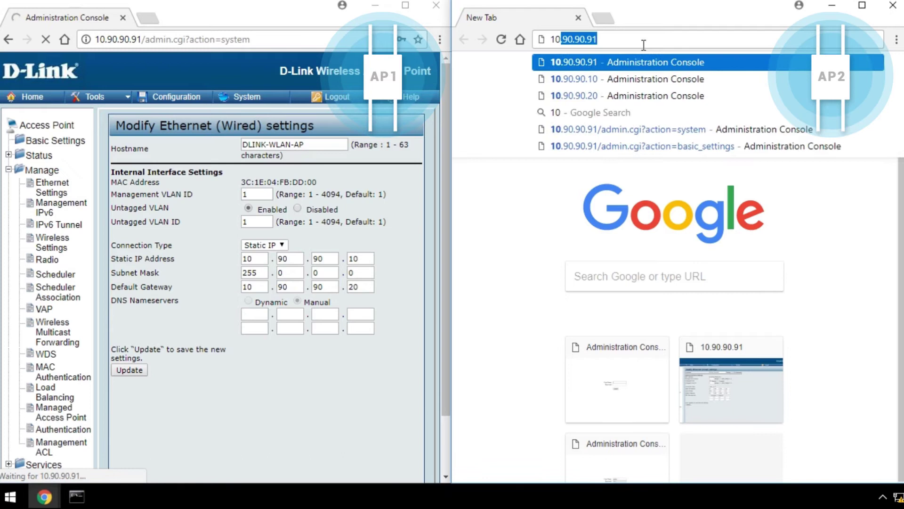
{"action": "type", "text": ".90.9"}
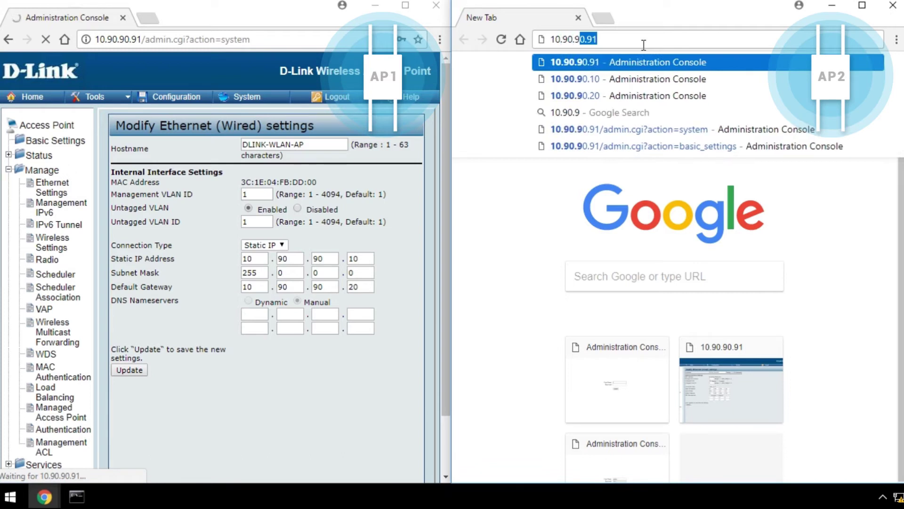
{"action": "type", "text": "0.91"}
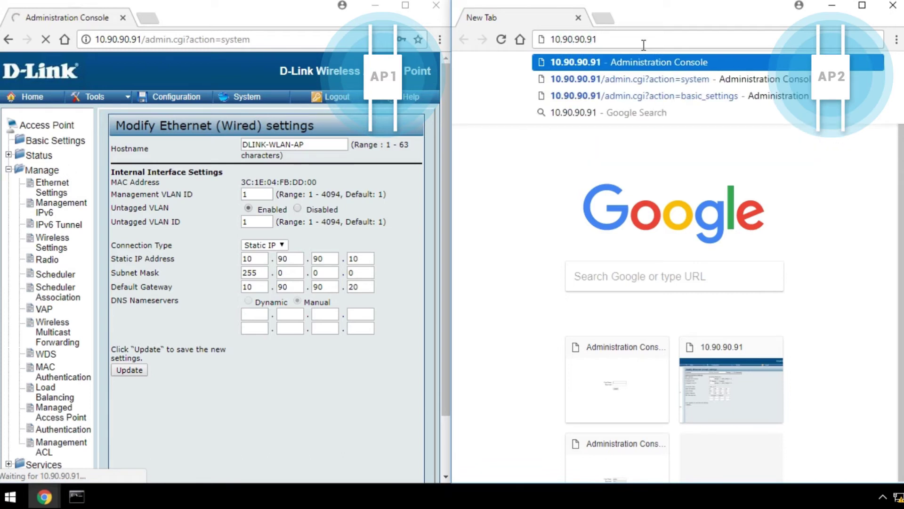
{"action": "key", "text": "Return"}
{"action": "left_click", "coordinate": [688, 253]}
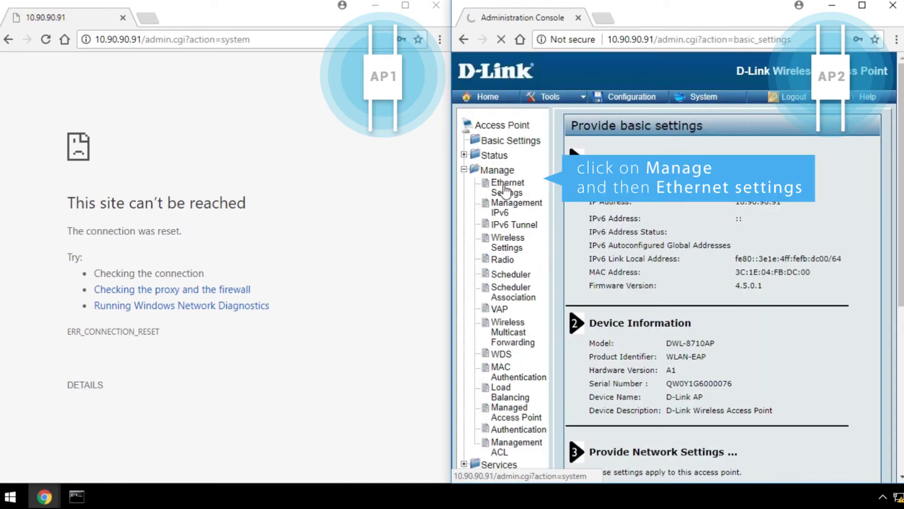
Step: Set its Ethernet to static IP 10.90.90.20, gateway 10.90.90.10, and save
{"action": "left_click", "coordinate": [506, 190]}
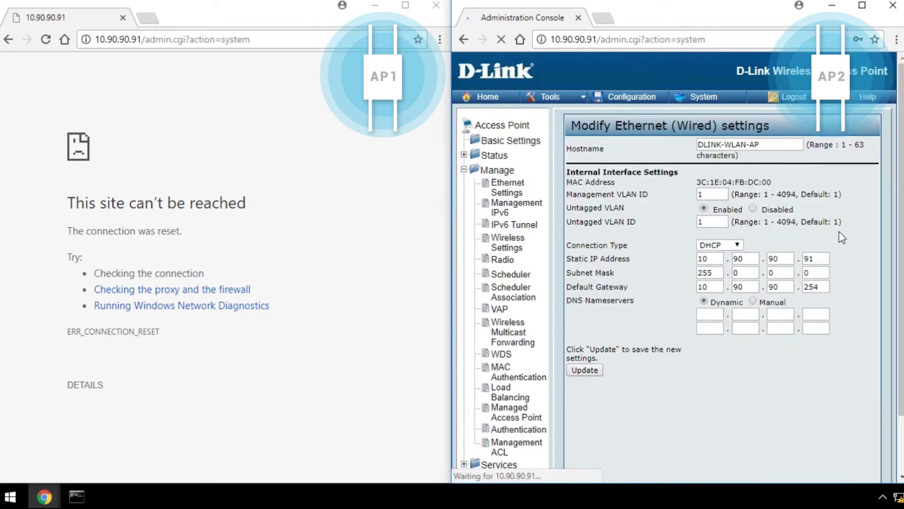
{"action": "left_click", "coordinate": [737, 245]}
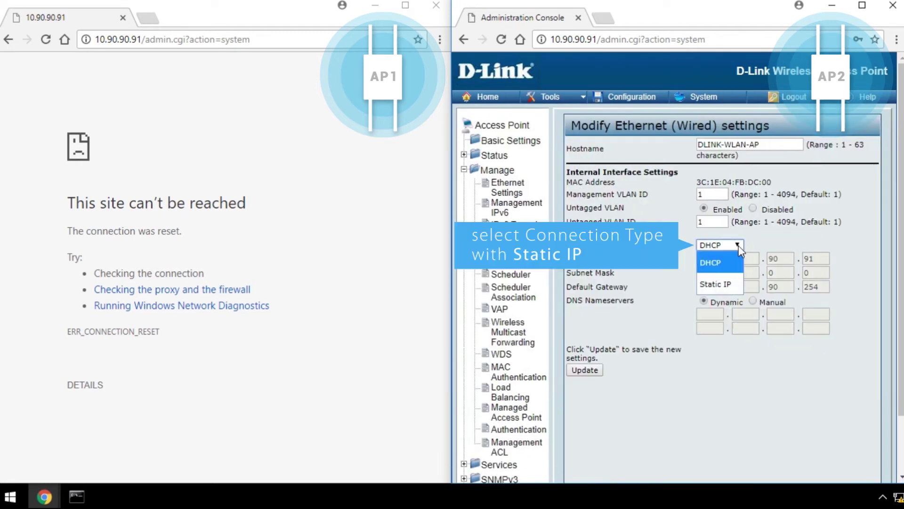
{"action": "left_click", "coordinate": [726, 284]}
{"action": "double_click", "coordinate": [809, 258]}
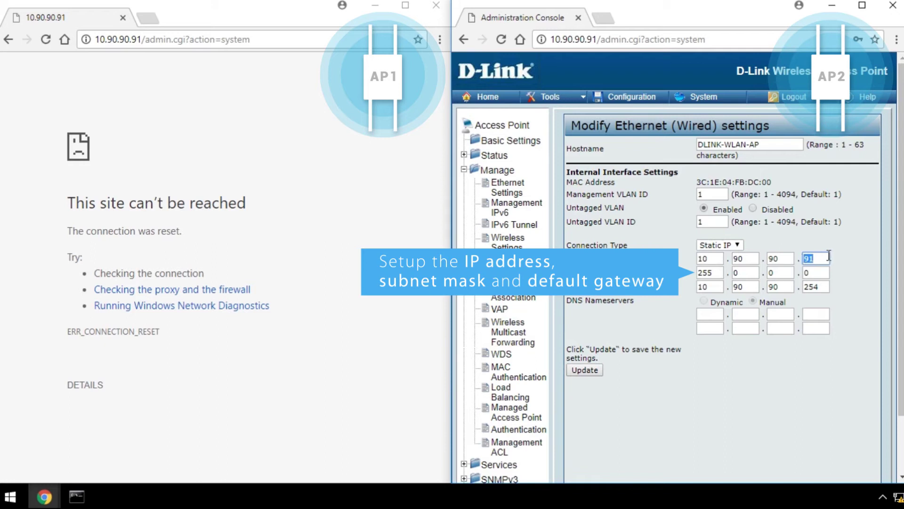
{"action": "type", "text": "20"}
{"action": "double_click", "coordinate": [822, 286]}
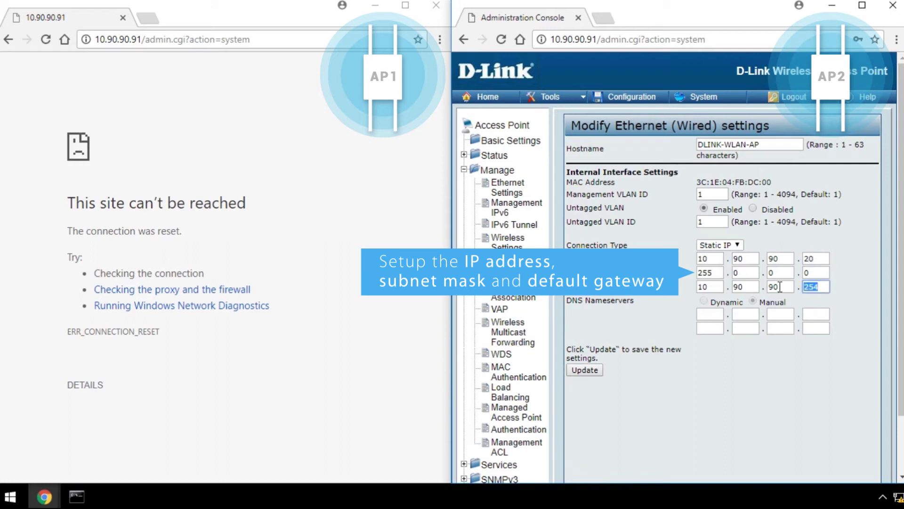
{"action": "type", "text": "10"}
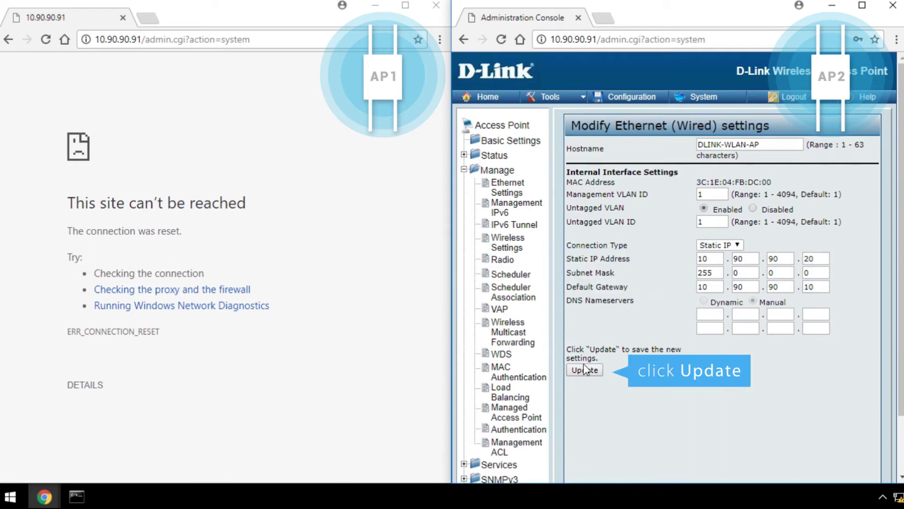
{"action": "left_click", "coordinate": [585, 370]}
{"action": "left_click", "coordinate": [728, 112]}
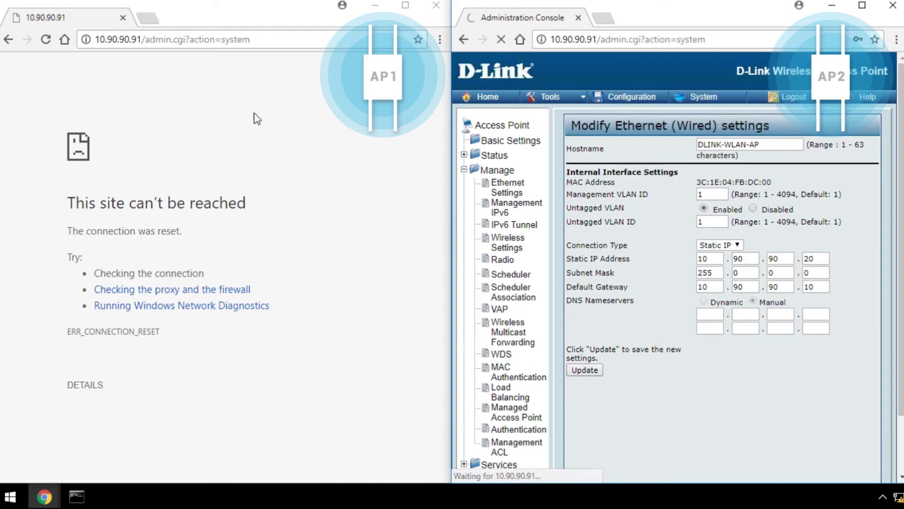
Step: Sign in to the first access point at its new address 10.90.90.10
{"action": "left_click", "coordinate": [226, 108]}
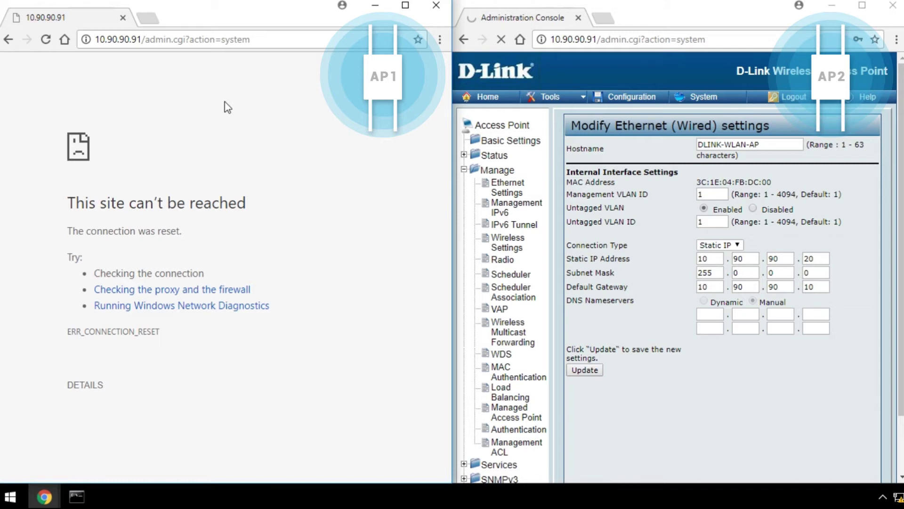
{"action": "left_click", "coordinate": [252, 39]}
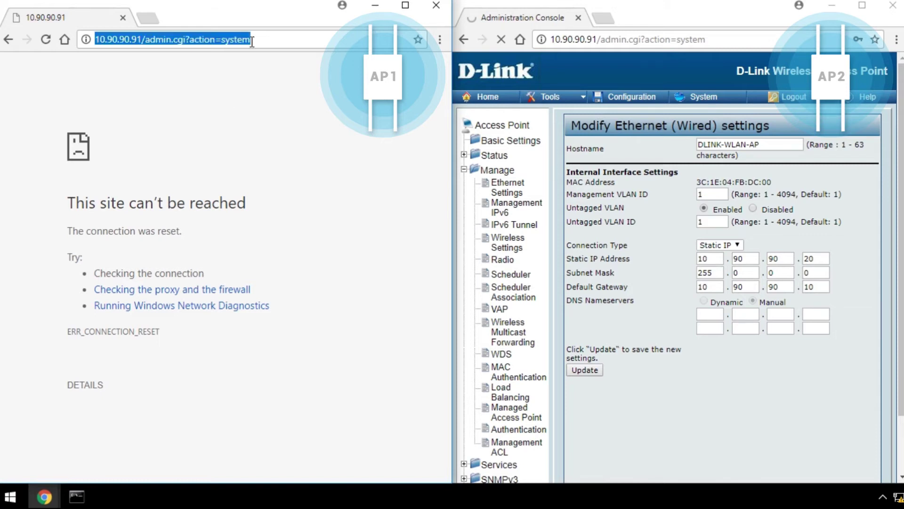
{"action": "type", "text": "10.90.90.10"}
{"action": "key", "text": "Return"}
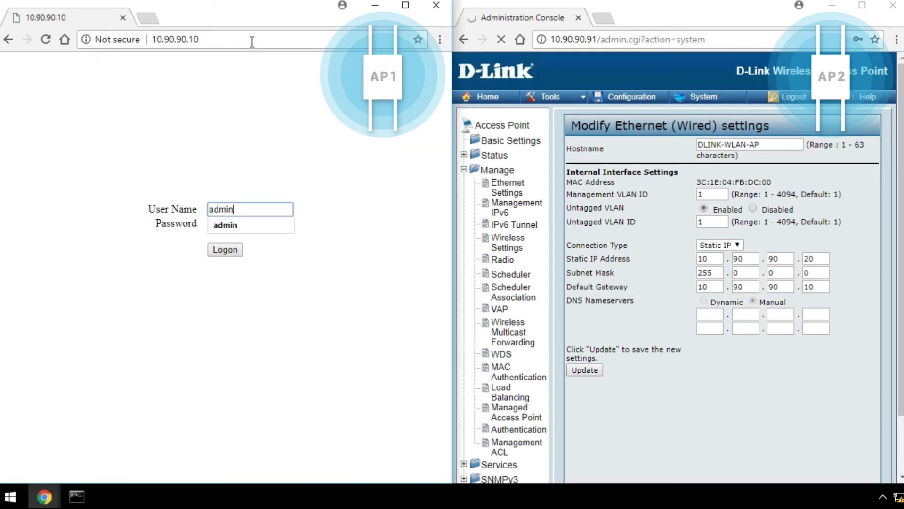
{"action": "key", "text": "Return"}
Step: Sign in to the second access point at 10.90.90.20, then show AP1's Radio page
{"action": "left_click", "coordinate": [705, 40]}
{"action": "type", "text": "10.90.90."}
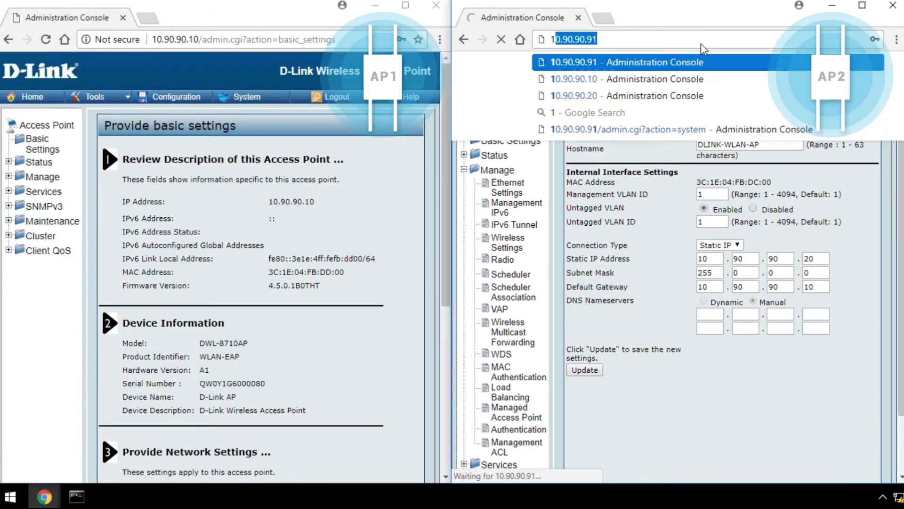
{"action": "type", "text": "20"}
{"action": "key", "text": "Return"}
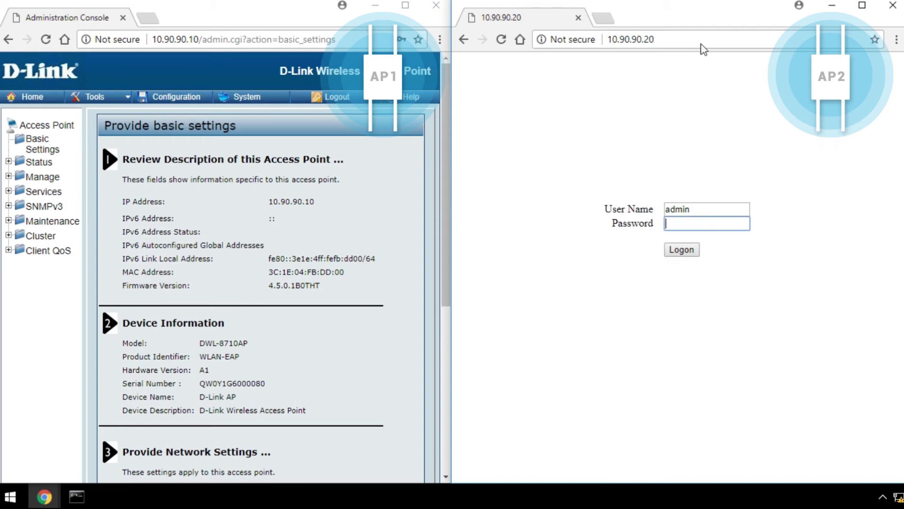
{"action": "key", "text": "Return"}
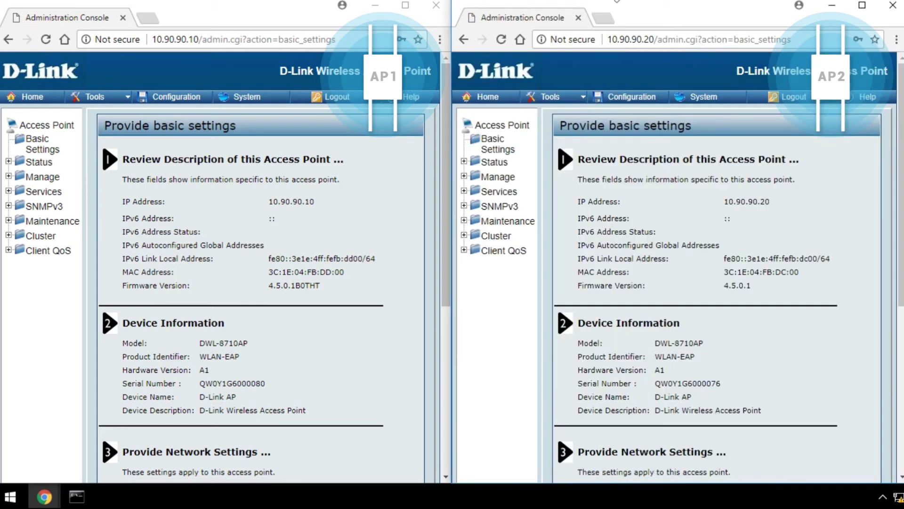
{"action": "left_click", "coordinate": [9, 175]}
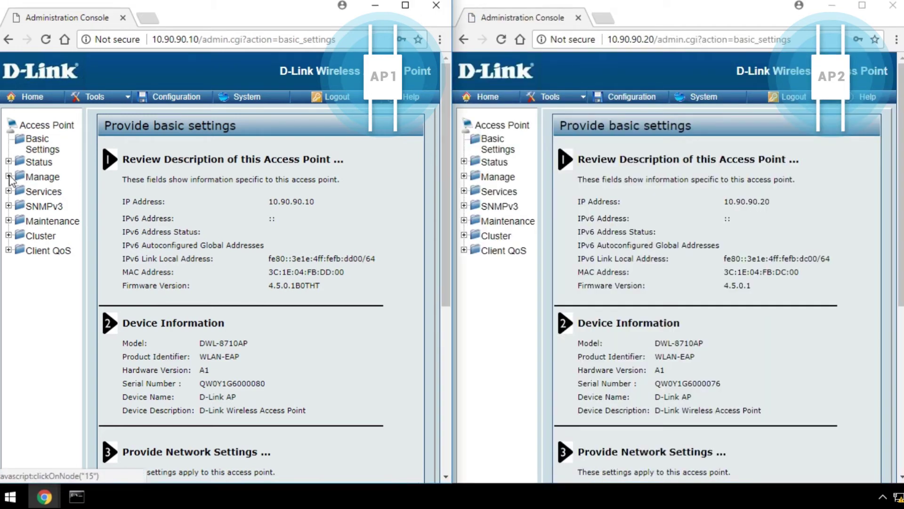
{"action": "left_click", "coordinate": [47, 259]}
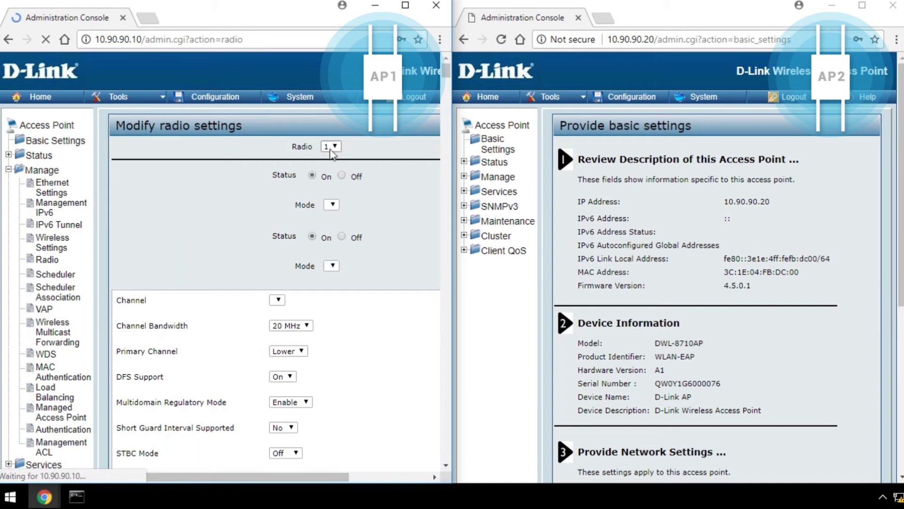
Step: Set the first AP's radio 2 to channel 36 and save
{"action": "left_click", "coordinate": [332, 148]}
{"action": "left_click", "coordinate": [331, 178]}
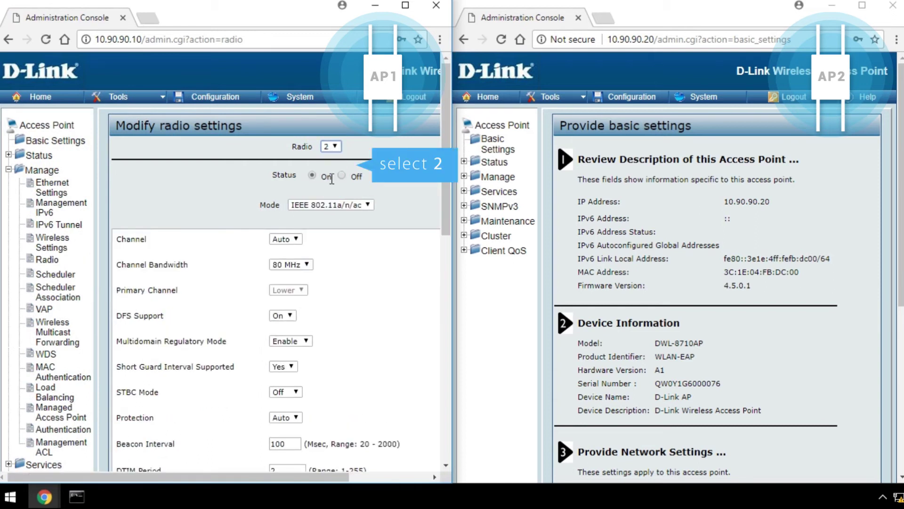
{"action": "scroll", "coordinate": [331, 180], "scroll_direction": "down", "scroll_amount": 3}
{"action": "left_click", "coordinate": [284, 105]}
{"action": "left_click", "coordinate": [284, 145]}
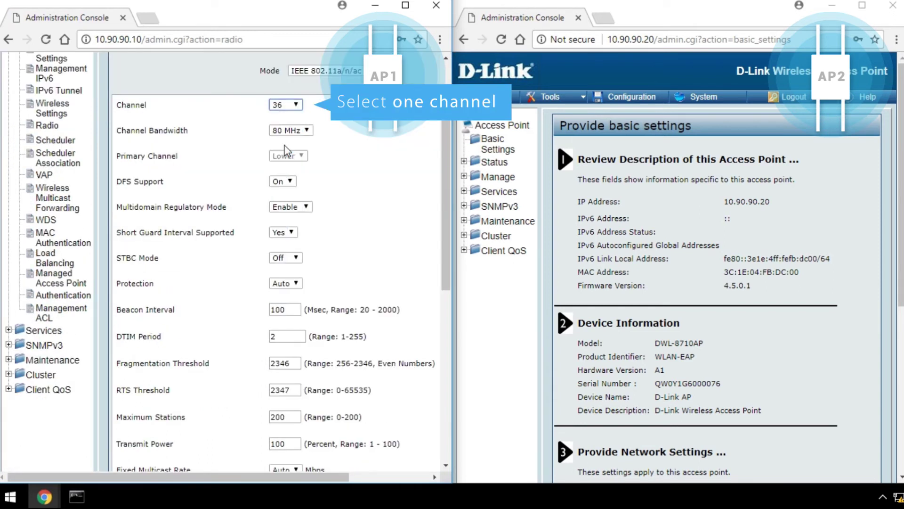
{"action": "scroll", "coordinate": [376, 221], "scroll_direction": "down", "scroll_amount": 5}
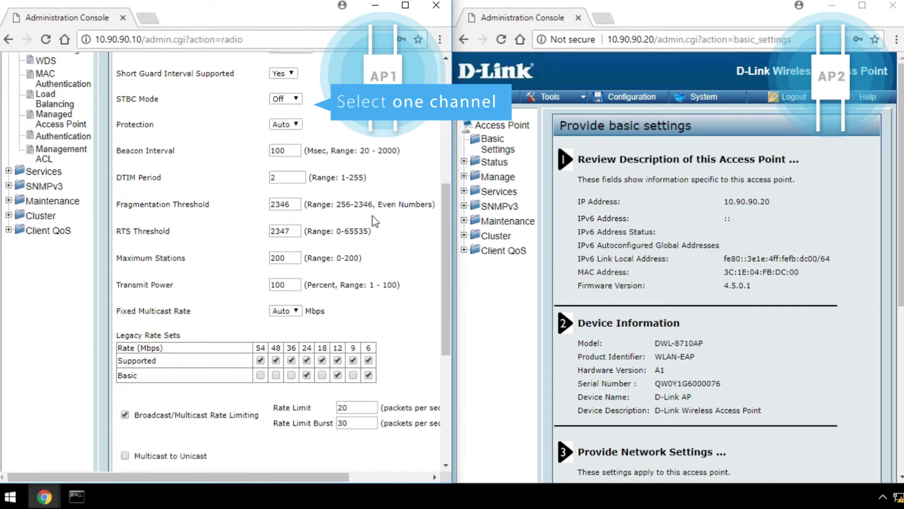
{"action": "scroll", "coordinate": [283, 329], "scroll_direction": "down", "scroll_amount": 5}
{"action": "left_click", "coordinate": [127, 439]}
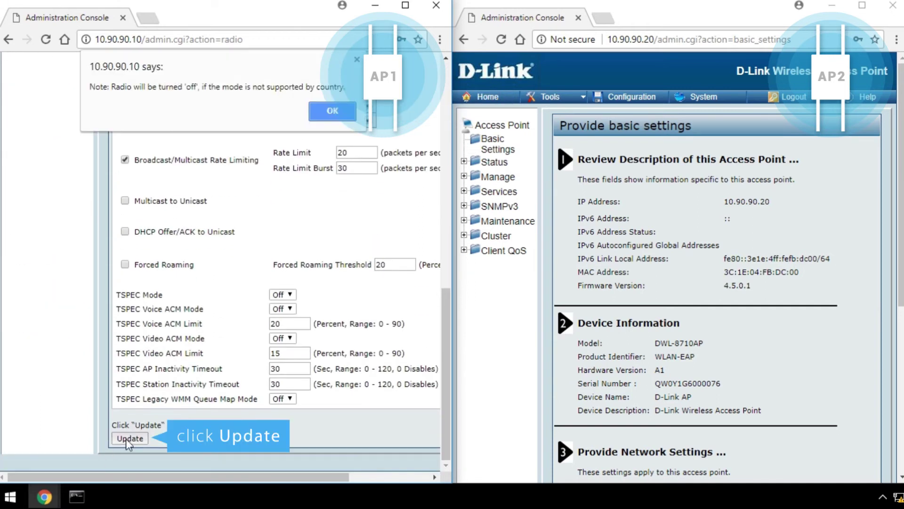
{"action": "left_click", "coordinate": [331, 110]}
{"action": "left_click", "coordinate": [278, 111]}
Step: Set the second AP's radio 2 to channel 36 and save
{"action": "left_click", "coordinate": [464, 176]}
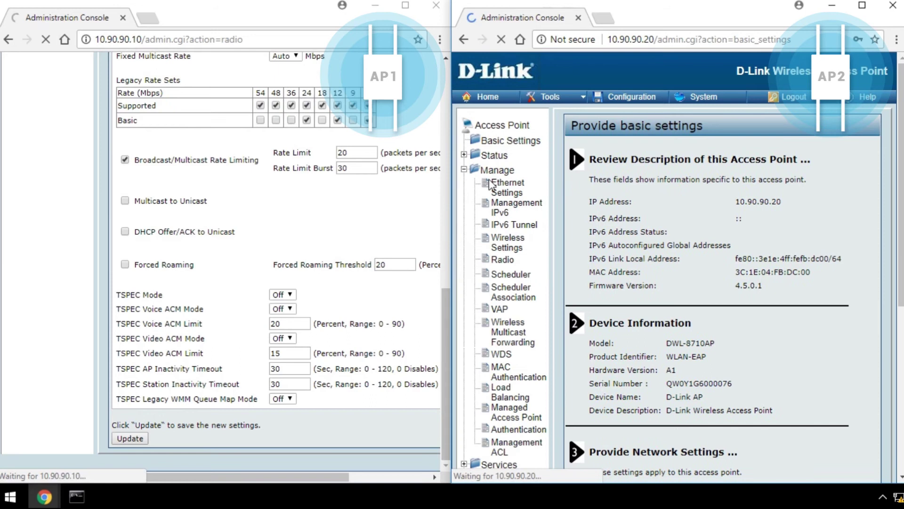
{"action": "left_click", "coordinate": [507, 187]}
{"action": "left_click", "coordinate": [503, 260]}
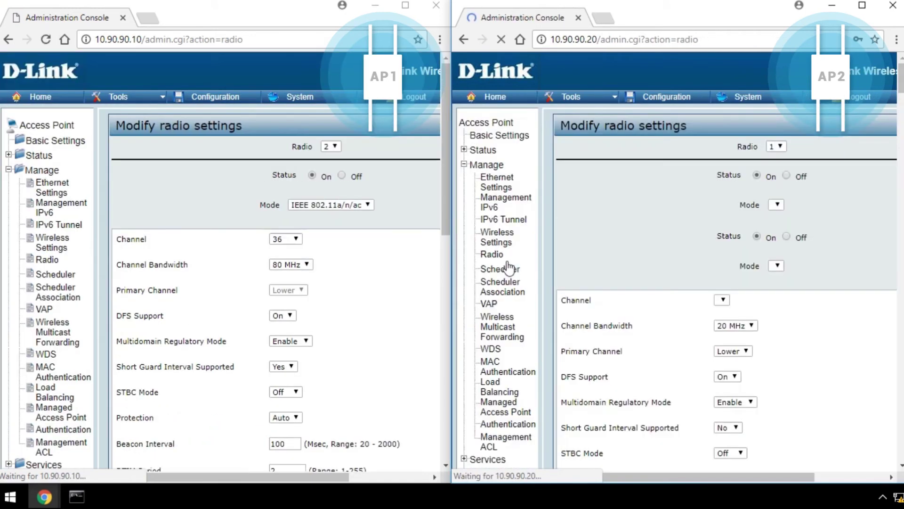
{"action": "left_click", "coordinate": [787, 147]}
{"action": "left_click", "coordinate": [782, 185]}
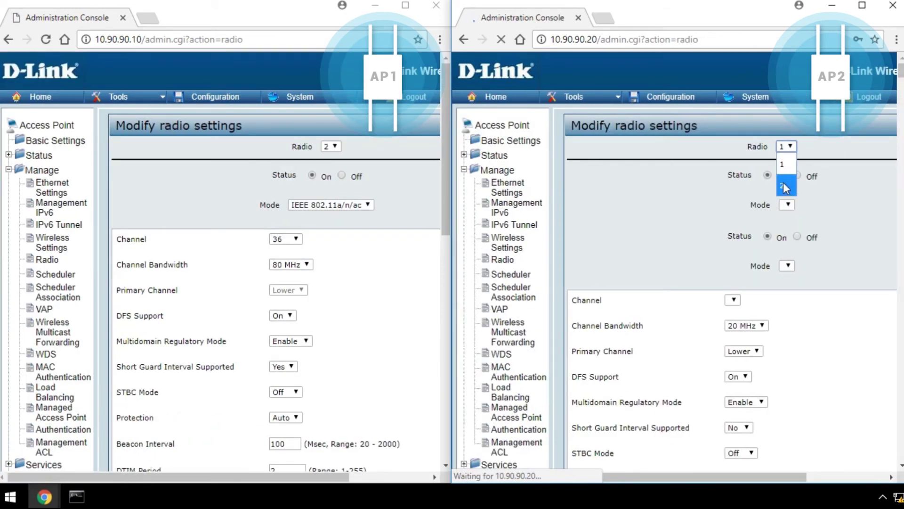
{"action": "left_click", "coordinate": [749, 239]}
{"action": "left_click", "coordinate": [750, 281]}
{"action": "scroll", "coordinate": [817, 339], "scroll_direction": "down", "scroll_amount": 10}
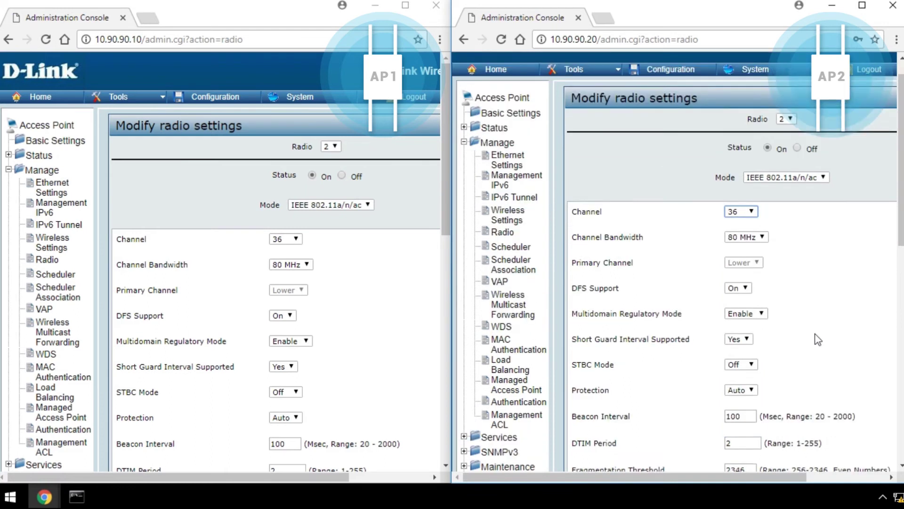
{"action": "left_click", "coordinate": [583, 439]}
{"action": "left_click", "coordinate": [777, 115]}
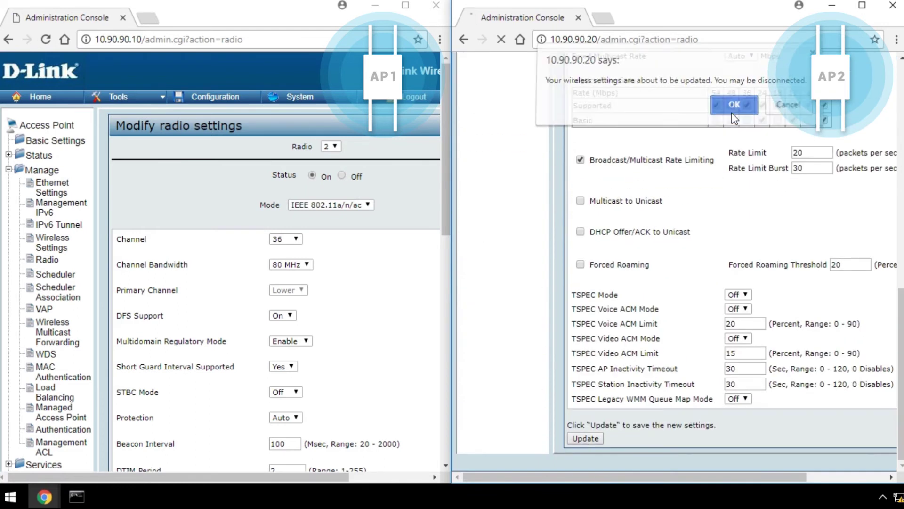
{"action": "left_click", "coordinate": [734, 107]}
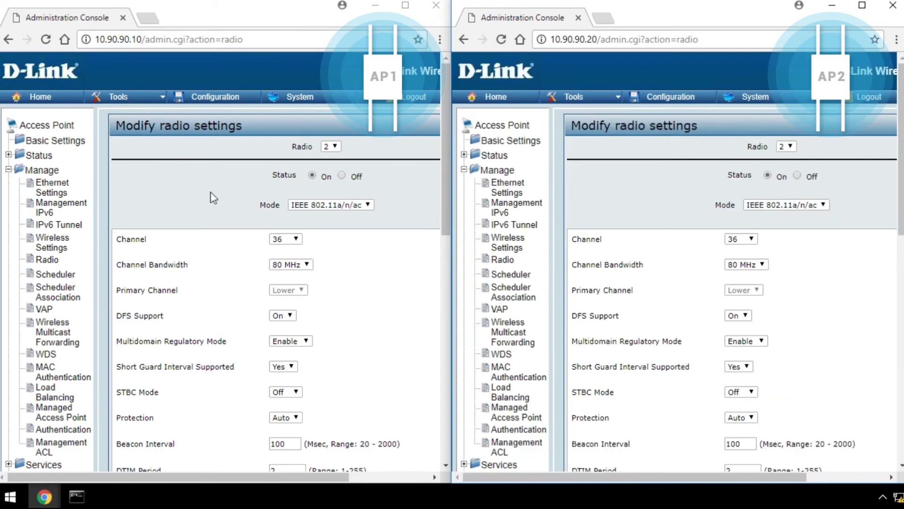
Step: Put the first WDS bridge on radio 2 on both access points
{"action": "left_click", "coordinate": [45, 354]}
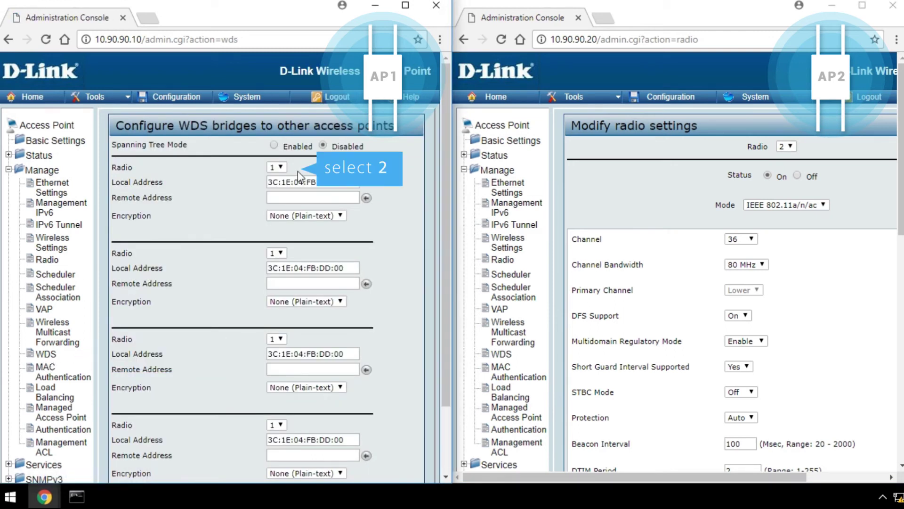
{"action": "left_click", "coordinate": [278, 167]}
{"action": "left_click", "coordinate": [273, 206]}
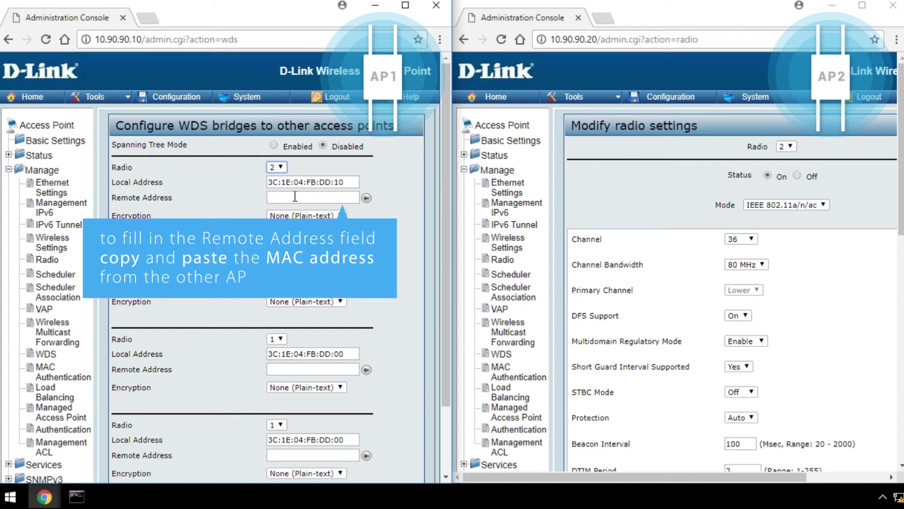
{"action": "left_click", "coordinate": [501, 354]}
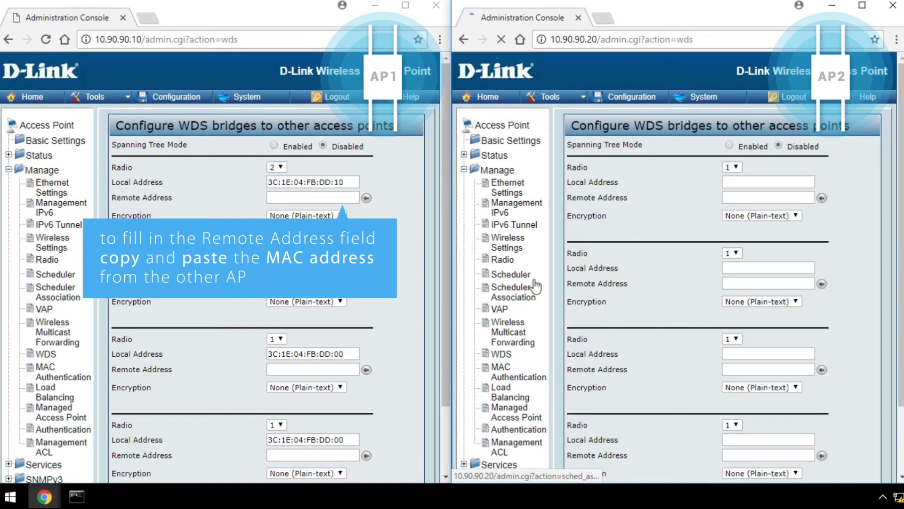
{"action": "left_click", "coordinate": [733, 167]}
{"action": "left_click", "coordinate": [728, 206]}
Step: Copy each AP's local MAC into the other AP's remote address field
{"action": "left_click_drag", "start_coordinate": [813, 183], "coordinate": [715, 183]}
{"action": "key", "text": "ctrl+c"}
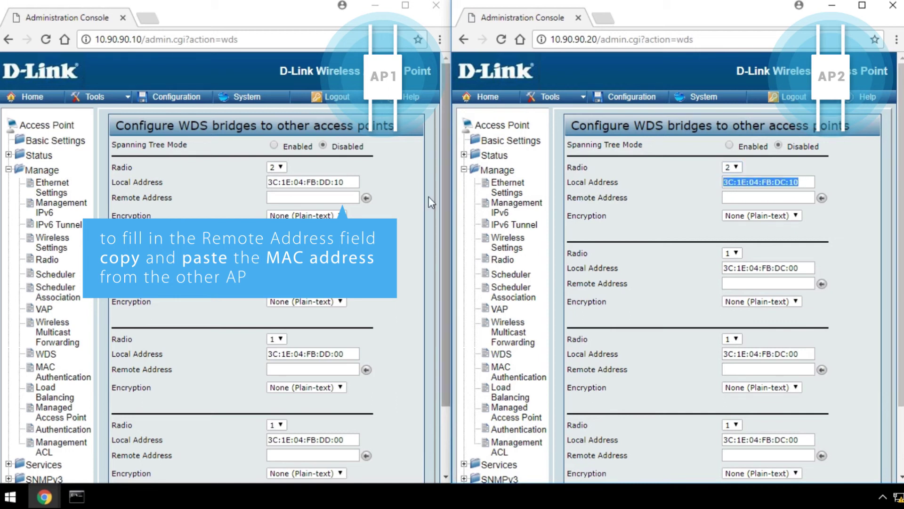
{"action": "left_click", "coordinate": [346, 198]}
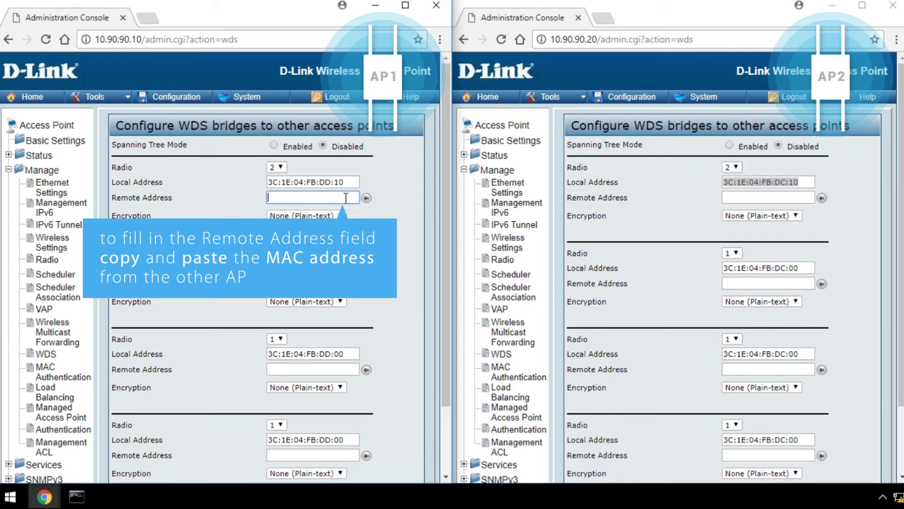
{"action": "key", "text": "ctrl+v"}
{"action": "left_click_drag", "start_coordinate": [350, 182], "coordinate": [266, 182]}
{"action": "key", "text": "ctrl+c"}
{"action": "left_click", "coordinate": [739, 197]}
{"action": "key", "text": "ctrl+v"}
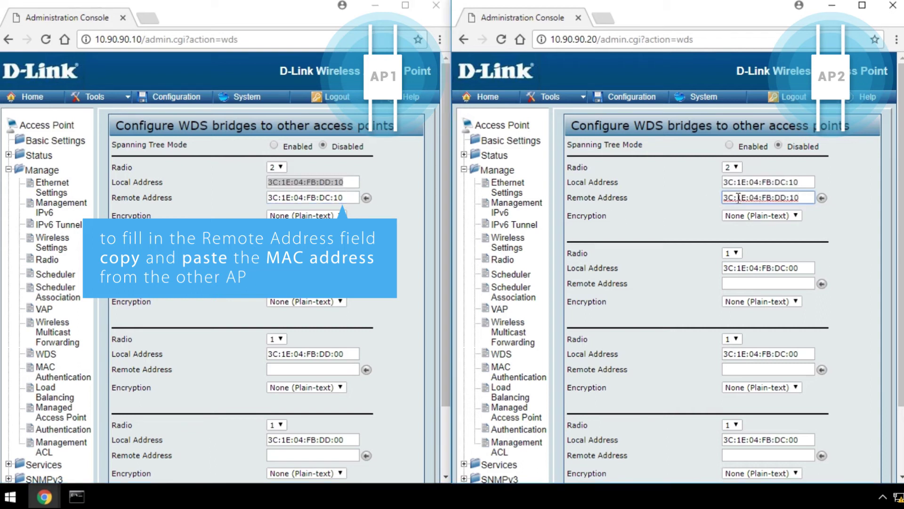
{"action": "left_click", "coordinate": [333, 216]}
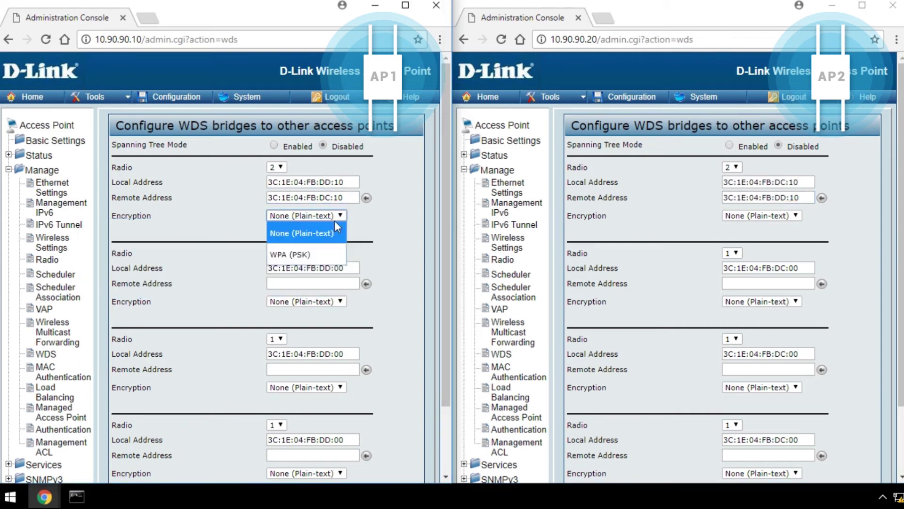
{"action": "left_click", "coordinate": [322, 252]}
{"action": "left_click", "coordinate": [248, 234]}
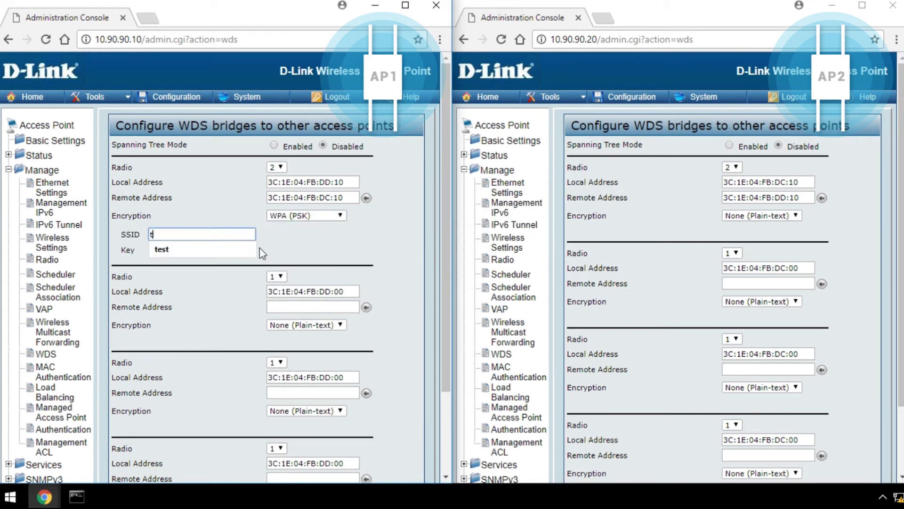
{"action": "key", "text": "Tab"}
{"action": "left_click", "coordinate": [762, 215]}
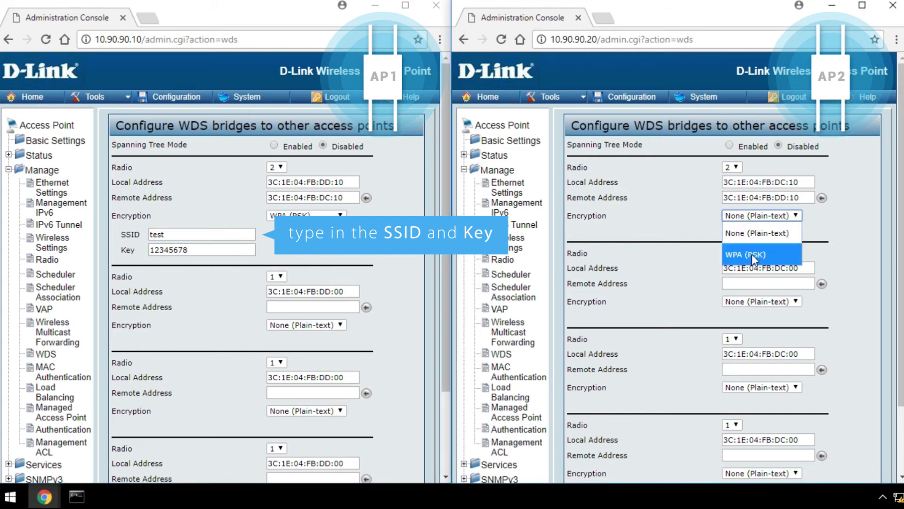
{"action": "left_click", "coordinate": [752, 254]}
{"action": "left_click", "coordinate": [694, 234]}
{"action": "key", "text": "Tab"}
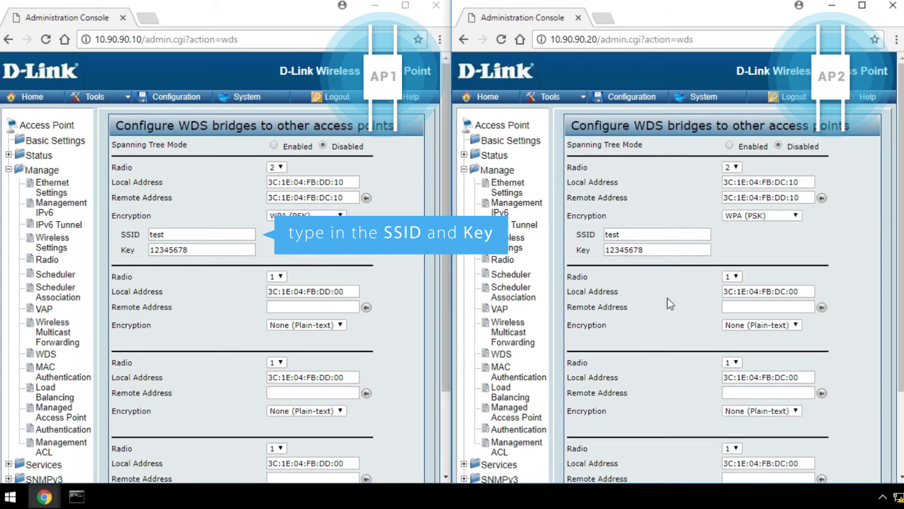
Step: Save and confirm the WDS settings on both access points
{"action": "scroll", "coordinate": [417, 325], "scroll_direction": "down", "scroll_amount": 1}
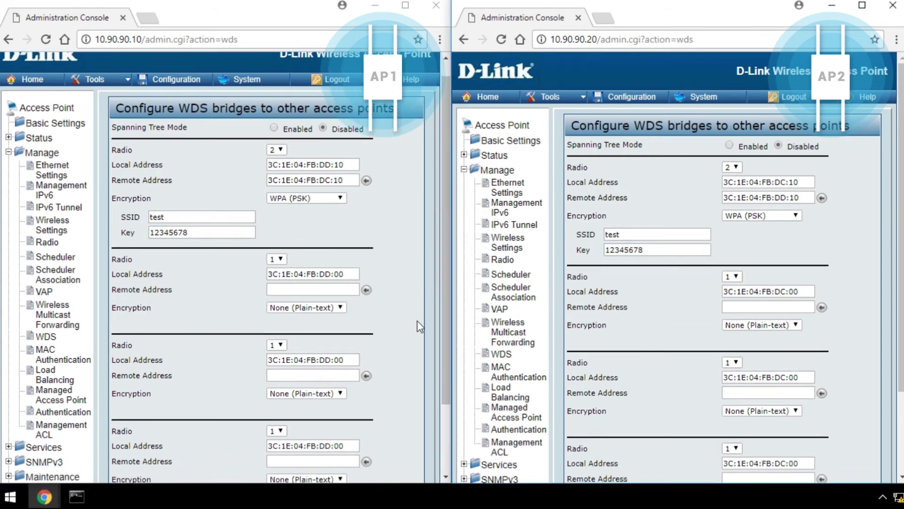
{"action": "scroll", "coordinate": [420, 326], "scroll_direction": "down", "scroll_amount": 2}
{"action": "left_click", "coordinate": [135, 448]}
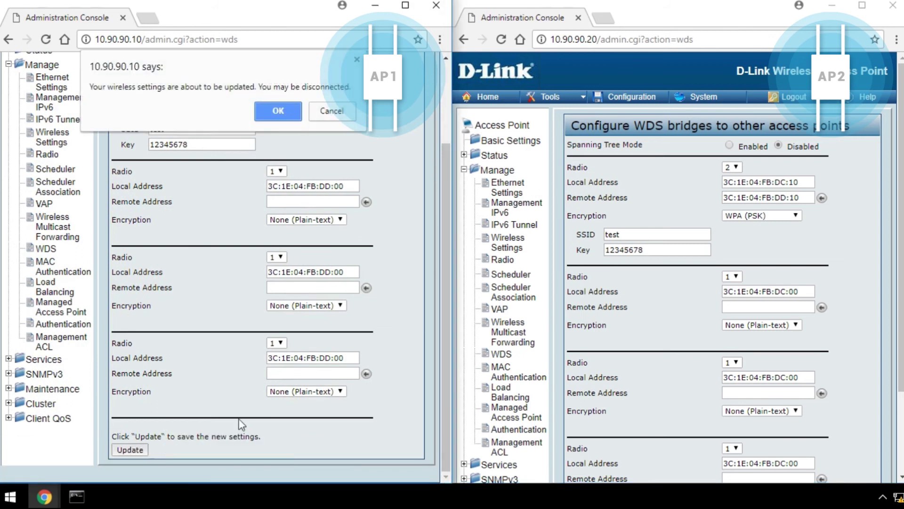
{"action": "left_click", "coordinate": [278, 111]}
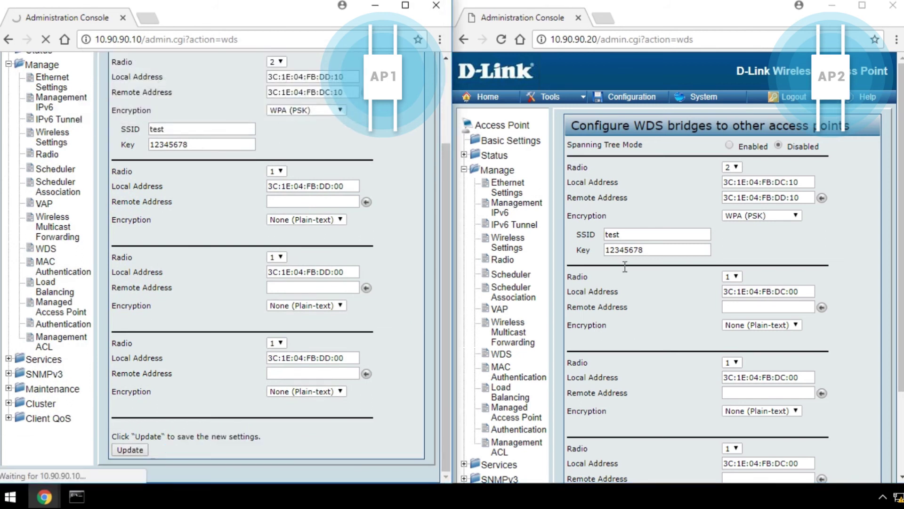
{"action": "scroll", "coordinate": [631, 342], "scroll_direction": "down", "scroll_amount": 2}
{"action": "scroll", "coordinate": [631, 343], "scroll_direction": "down", "scroll_amount": 1}
{"action": "left_click", "coordinate": [584, 450]}
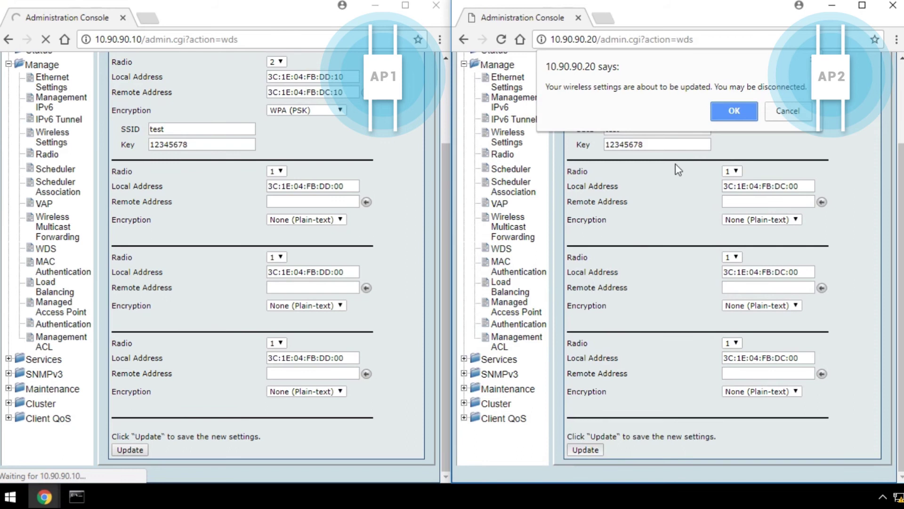
{"action": "left_click", "coordinate": [745, 118]}
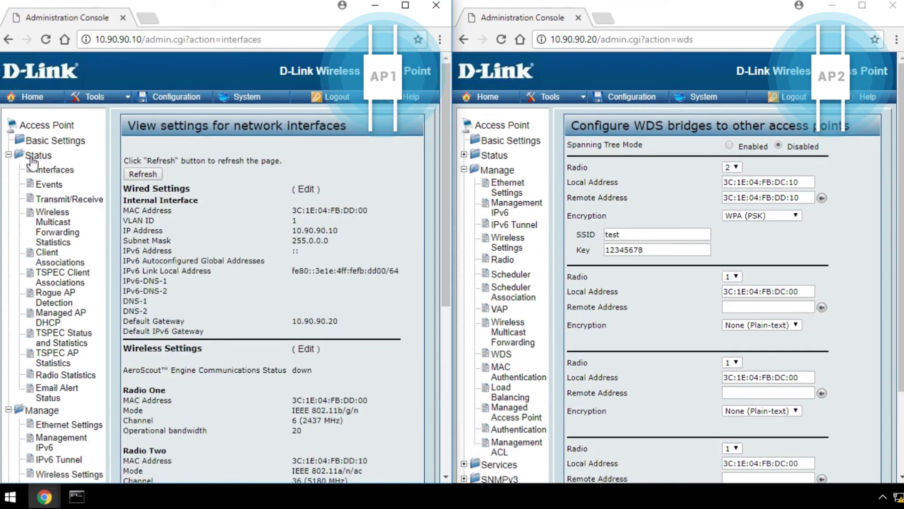
Step: Check that wlan0wds0 shows up on the first AP's Transmit/Receive status page
{"action": "left_click", "coordinate": [55, 202]}
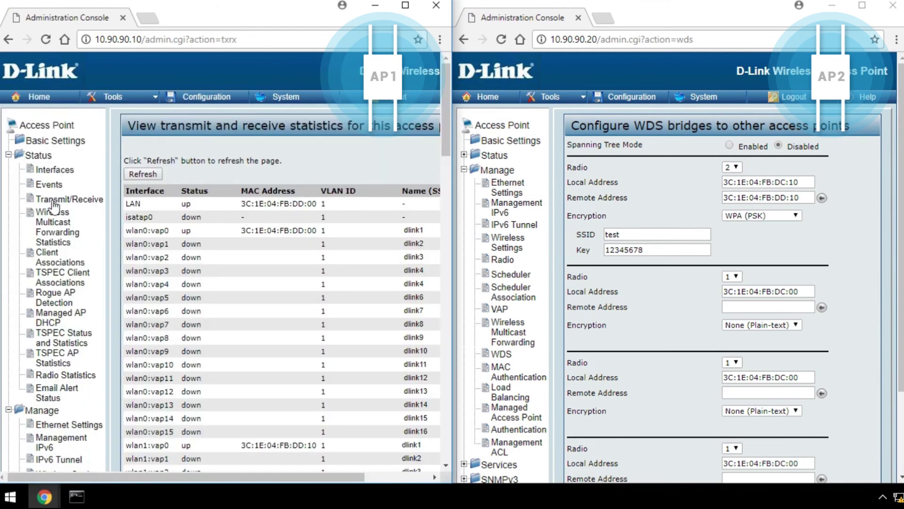
{"action": "scroll", "coordinate": [211, 261], "scroll_direction": "down", "scroll_amount": 3}
{"action": "scroll", "coordinate": [212, 266], "scroll_direction": "down", "scroll_amount": 1}
{"action": "scroll", "coordinate": [214, 268], "scroll_direction": "down", "scroll_amount": 2}
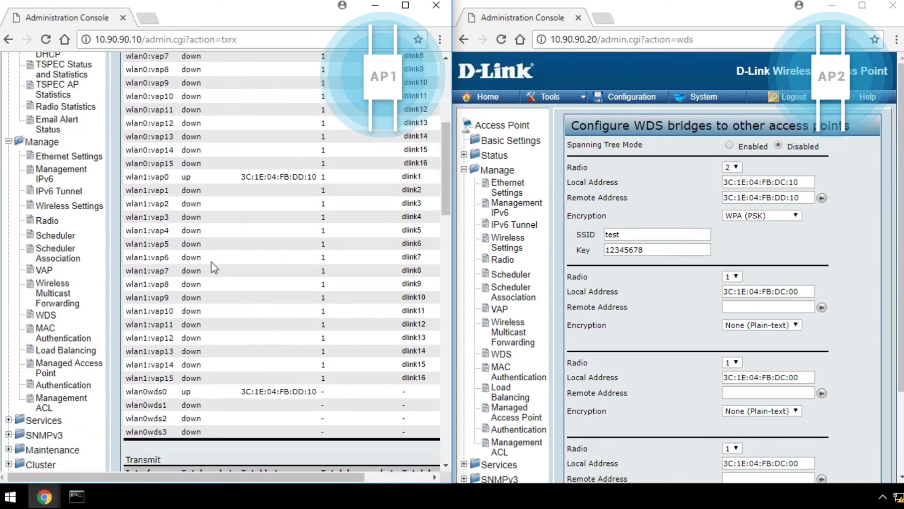
{"action": "scroll", "coordinate": [215, 268], "scroll_direction": "down", "scroll_amount": 1}
{"action": "scroll", "coordinate": [214, 268], "scroll_direction": "down", "scroll_amount": 1}
{"action": "scroll", "coordinate": [214, 267], "scroll_direction": "down", "scroll_amount": 1}
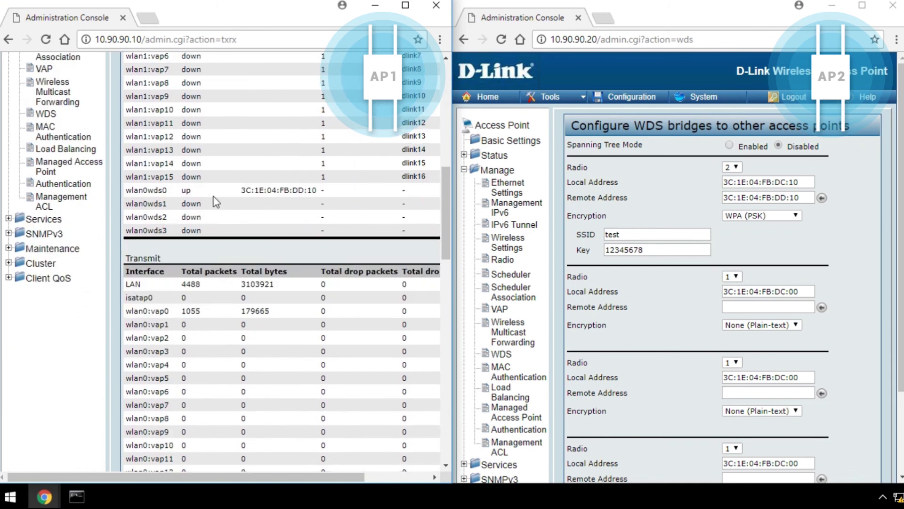
{"action": "double_click", "coordinate": [186, 190]}
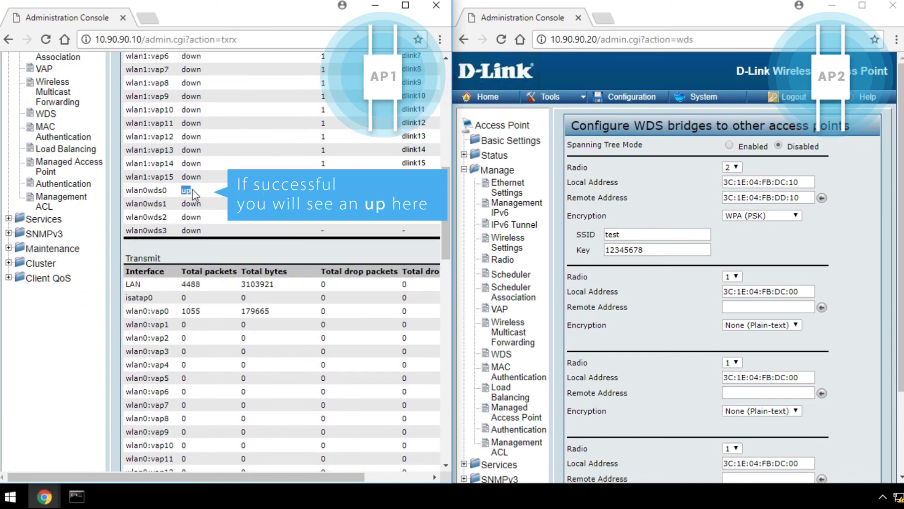
{"action": "left_click", "coordinate": [220, 197]}
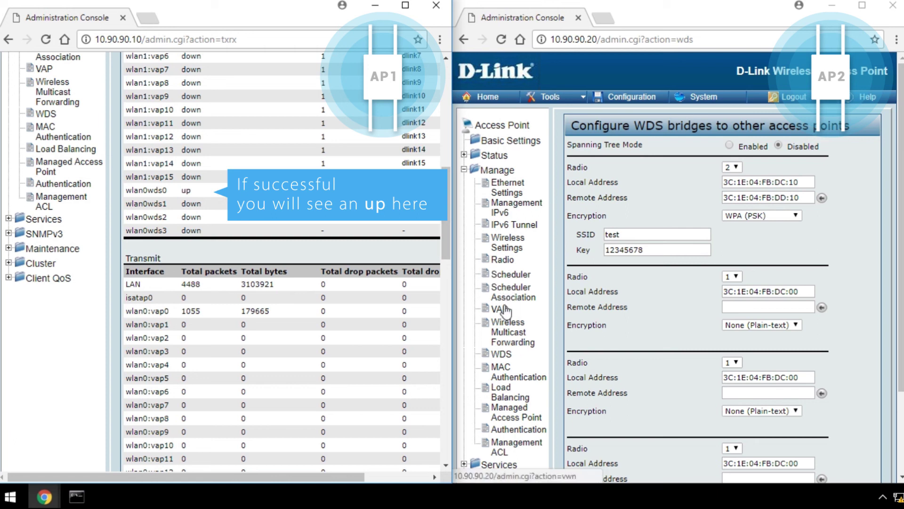
Step: Check that wlan0wds0 shows up on the second AP's Transmit/Receive status page
{"action": "left_click", "coordinate": [493, 158]}
{"action": "left_click", "coordinate": [566, 200]}
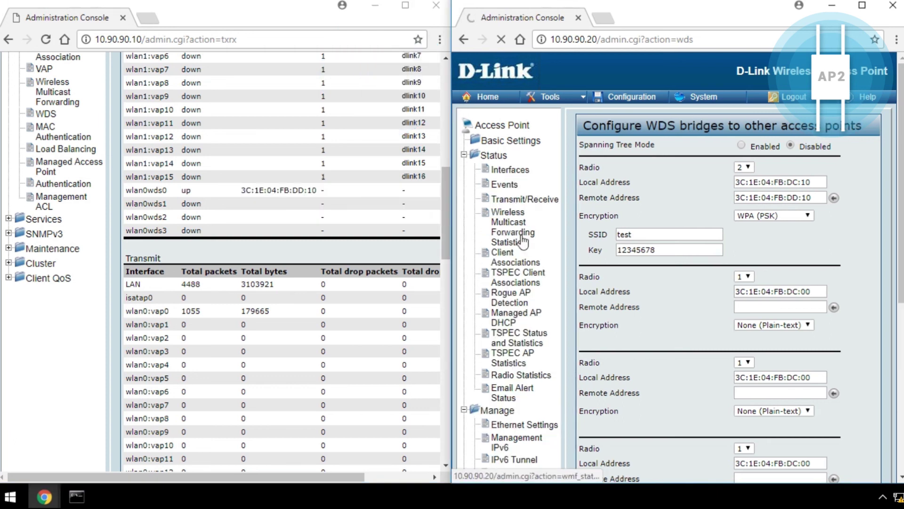
{"action": "scroll", "coordinate": [721, 300], "scroll_direction": "down", "scroll_amount": 3}
{"action": "scroll", "coordinate": [721, 300], "scroll_direction": "down", "scroll_amount": 4}
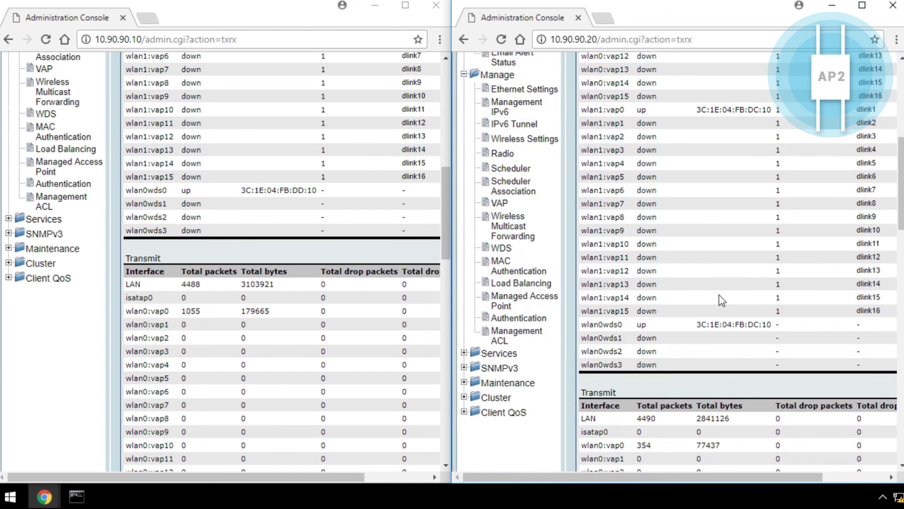
{"action": "scroll", "coordinate": [721, 300], "scroll_direction": "down", "scroll_amount": 1}
{"action": "double_click", "coordinate": [641, 257]}
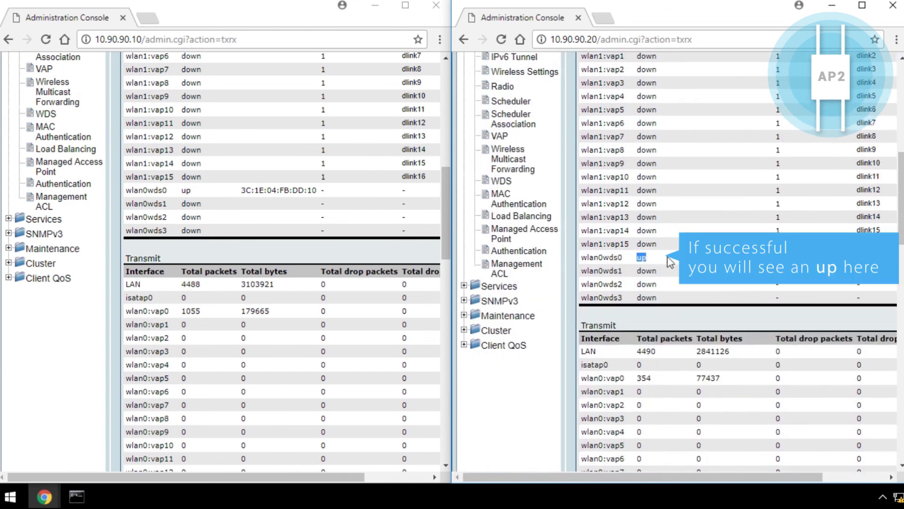
Step: Launch an administrator Command Prompt and begin typing 'ping 10.90.90.10'
{"action": "key", "text": "super+r"}
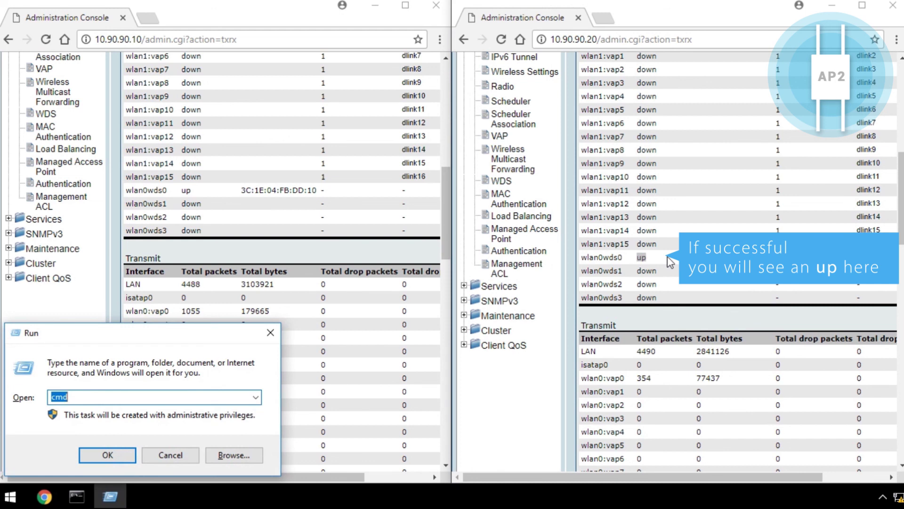
{"action": "key", "text": "Return"}
{"action": "type", "text": "p"}
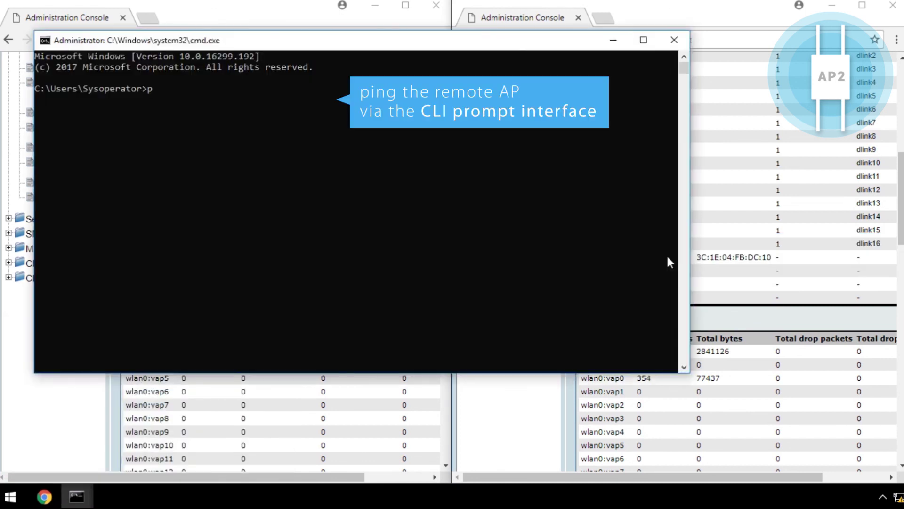